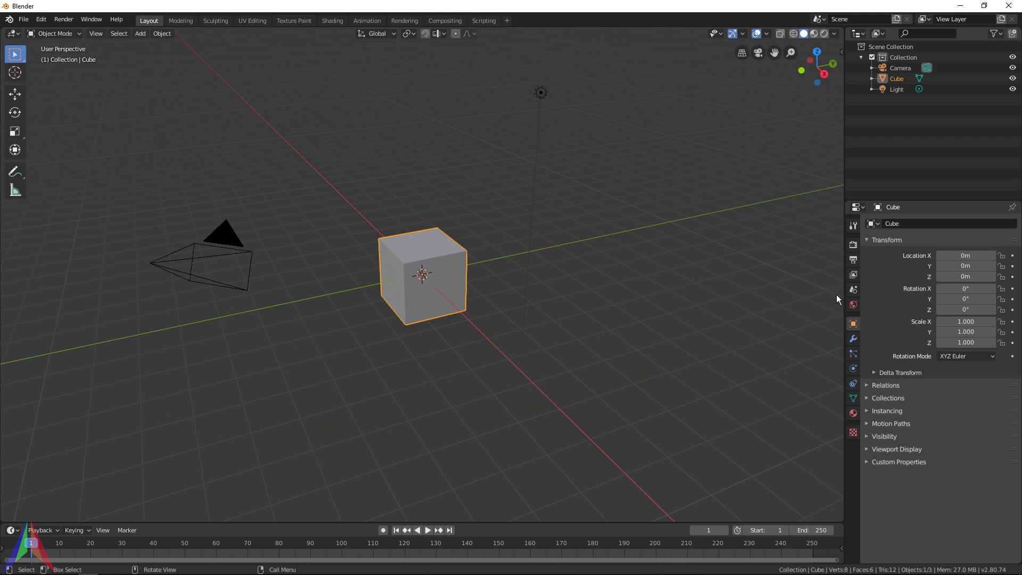
Step through the Render and World tabs to the Cube's empty Modifier Properties.
click(854, 246)
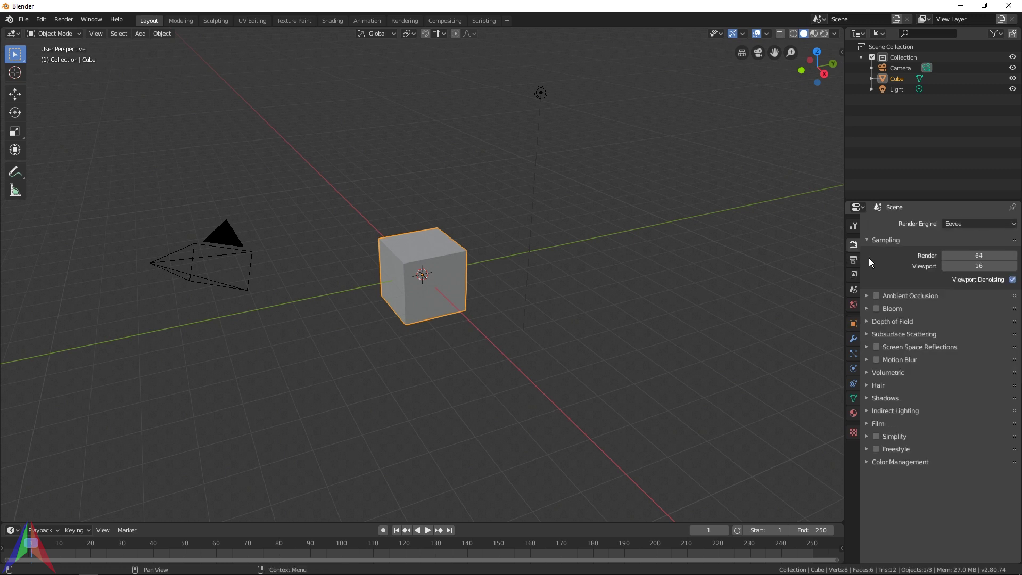
click(854, 305)
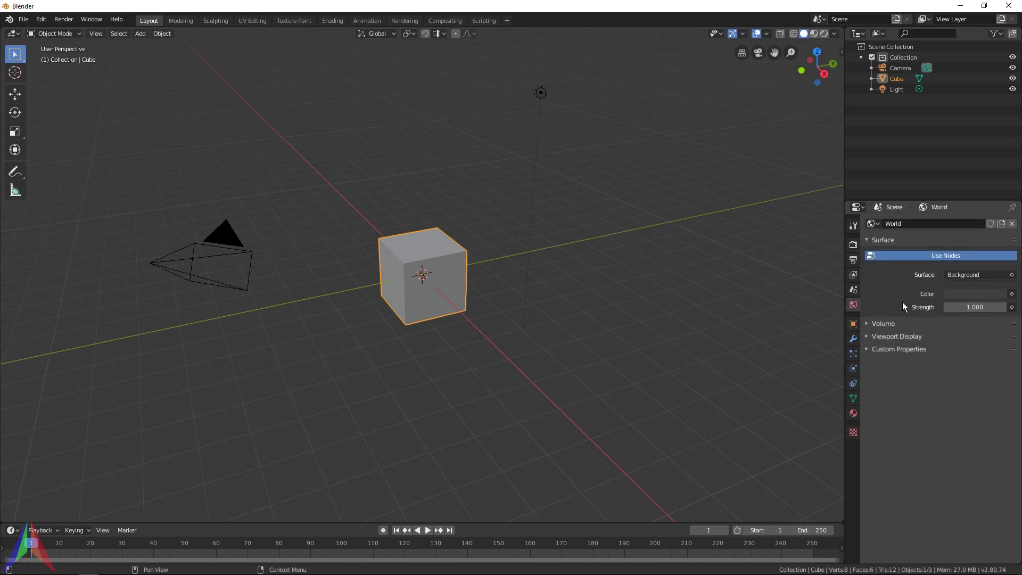
click(854, 340)
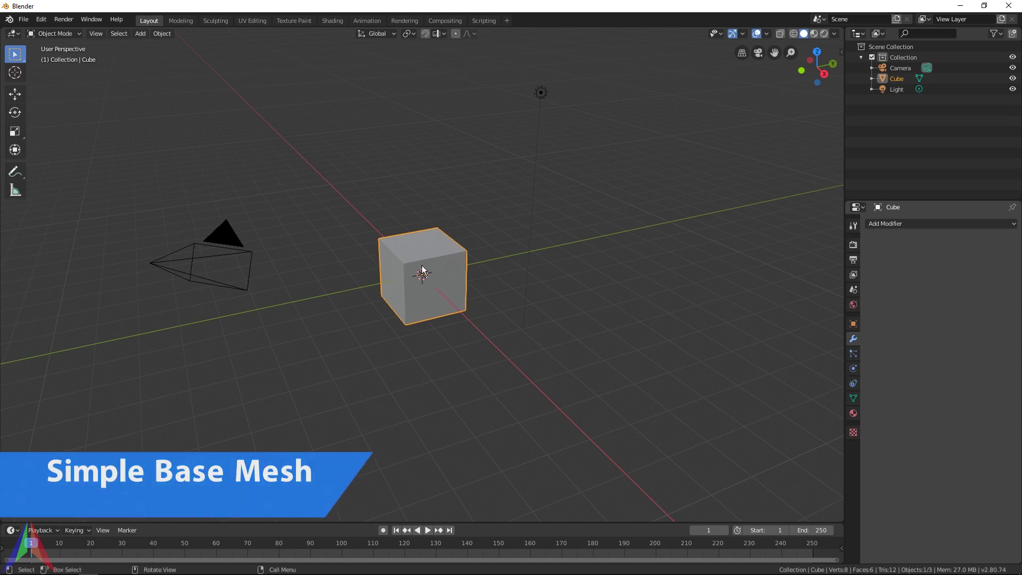
Enter Edit Mode in face select mode and select the cube's front face.
key(Tab)
scroll(423, 272, up, 4)
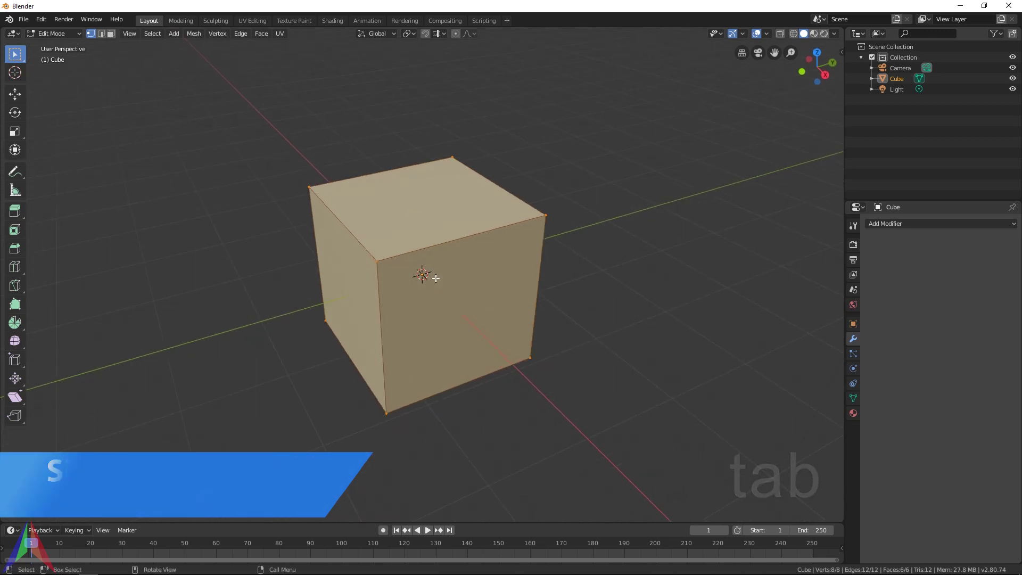
click(110, 35)
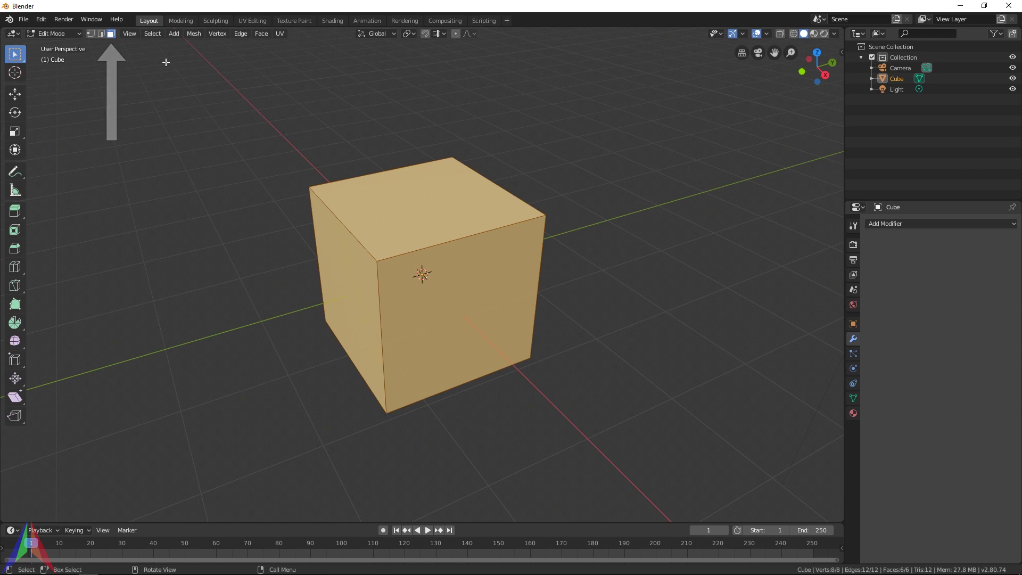
click(449, 306)
middle_drag(458, 299, 575, 290)
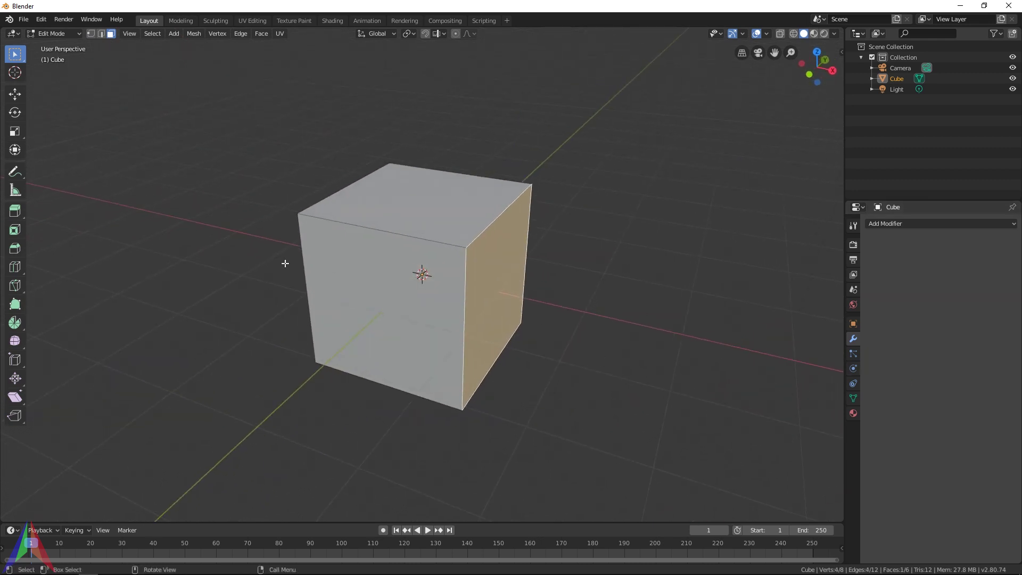
middle_drag(667, 332, 642, 327)
Inset the front face, extrude it outward into a smaller block, and return to Object Mode.
key(i)
click(676, 308)
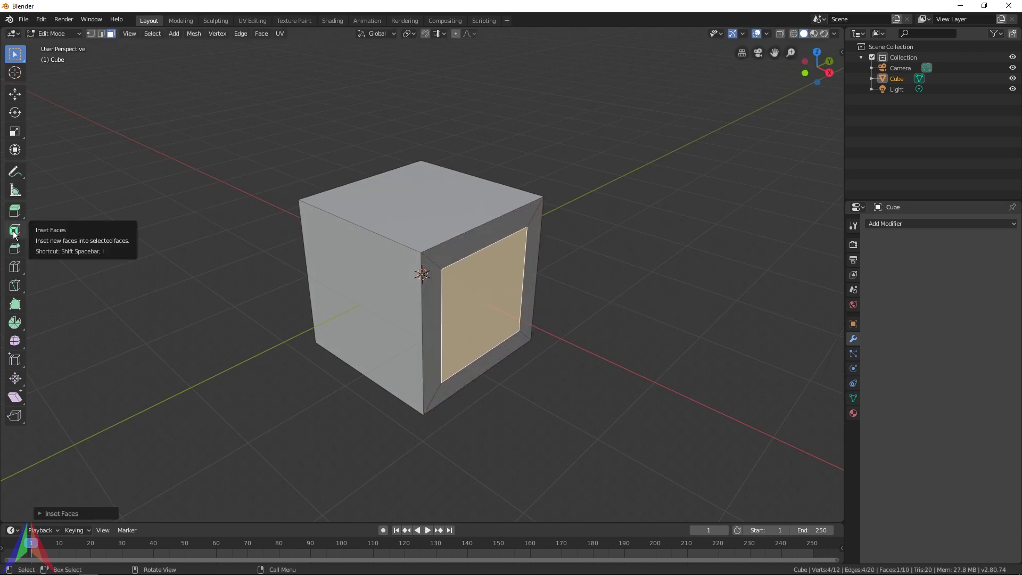
key(e)
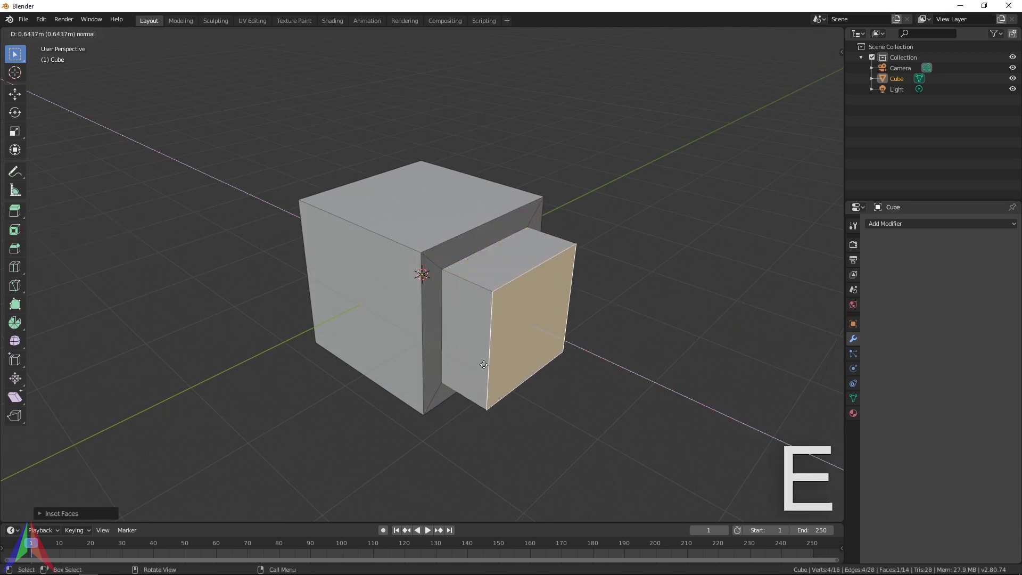
click(505, 383)
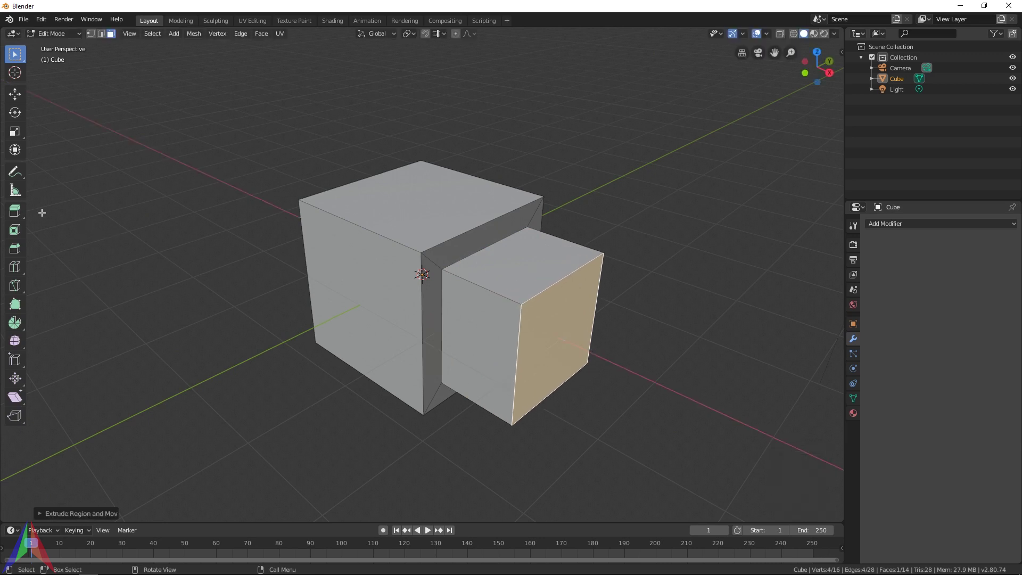
middle_drag(605, 281, 507, 313)
middle_drag(504, 421, 571, 392)
key(Tab)
key(Tab)
key(Tab)
middle_drag(498, 368, 535, 353)
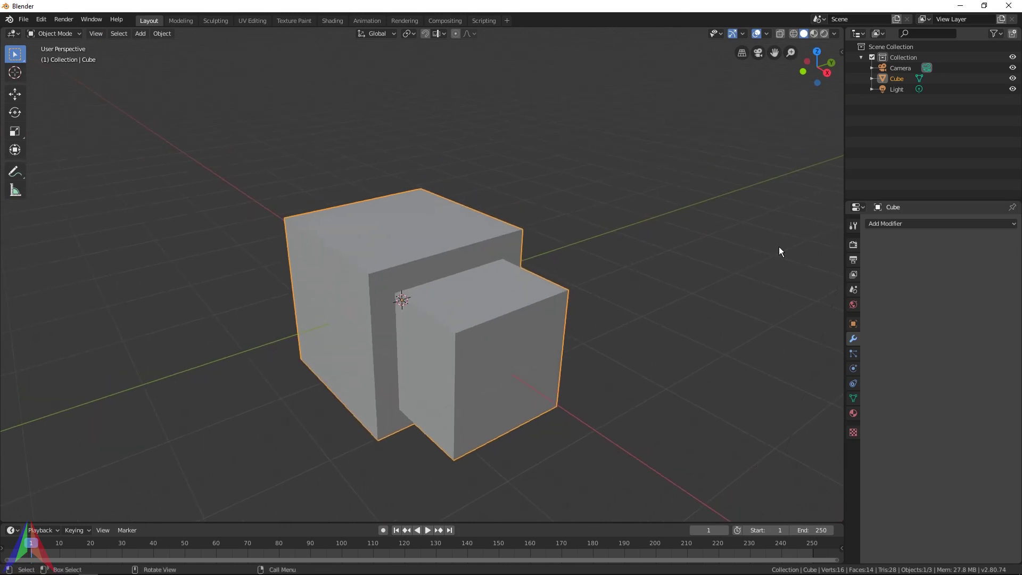
Add an Array modifier from the Generate list, then collapse and re-expand its panel.
click(910, 223)
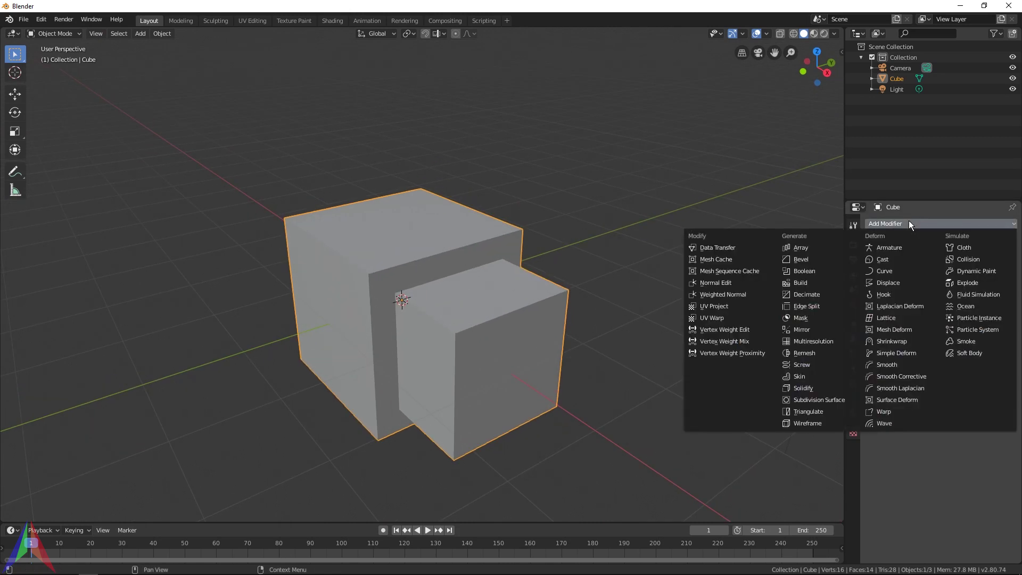
click(794, 247)
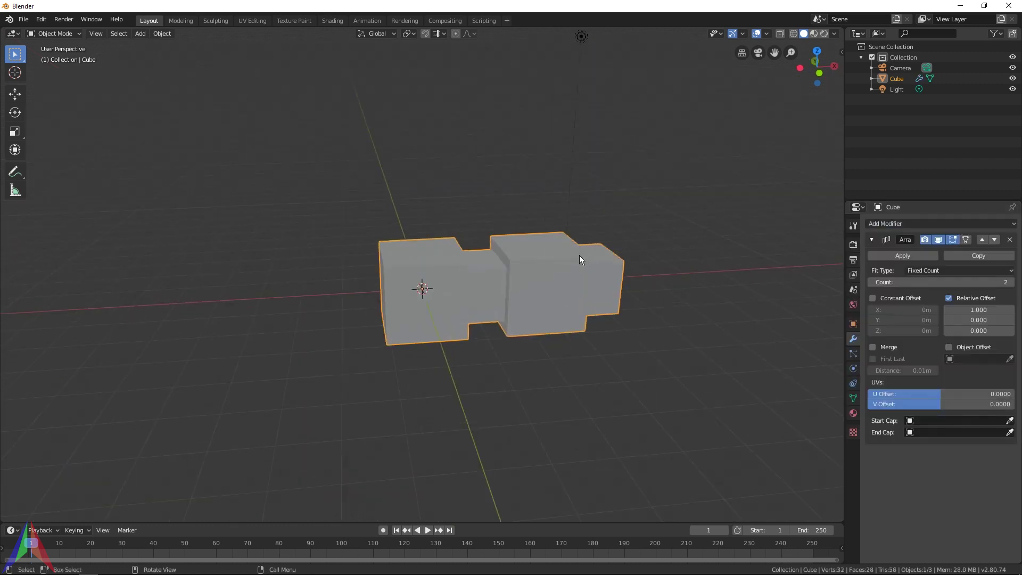
middle_drag(579, 254, 550, 261)
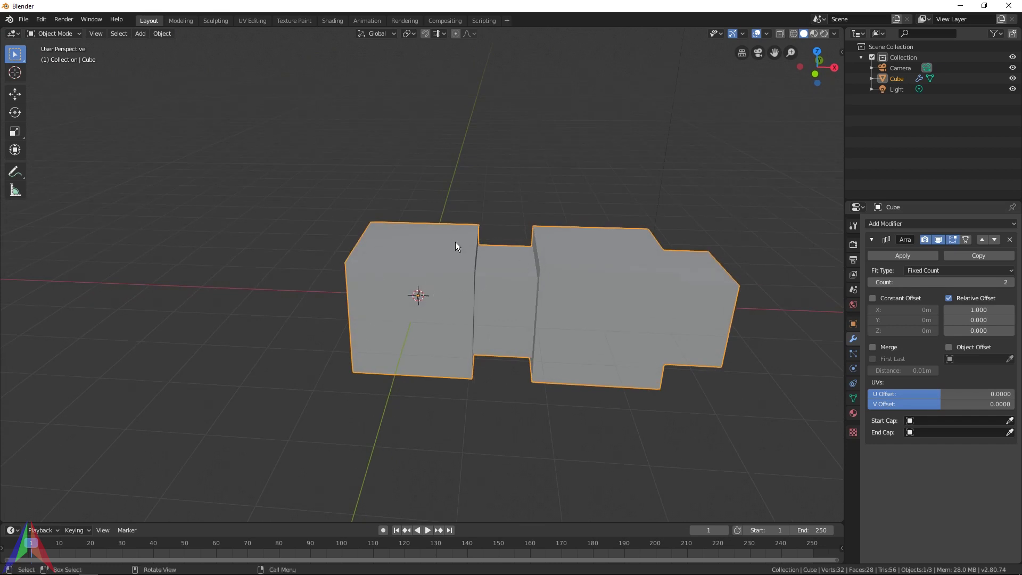
middle_drag(660, 254, 756, 263)
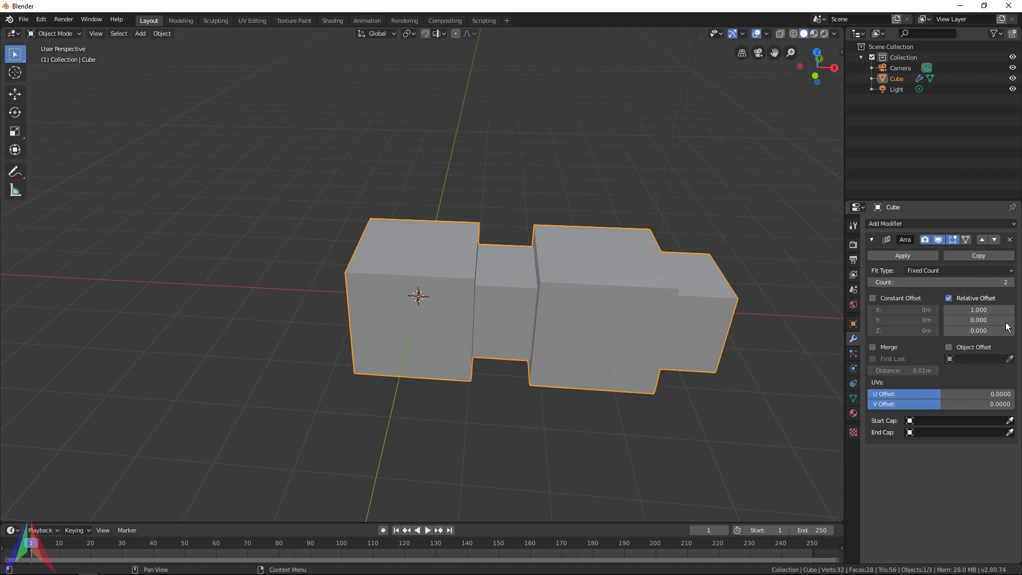
click(873, 239)
click(874, 238)
Keep Fixed Count as the fit type and raise the array count from 2 to 4.
click(928, 270)
click(960, 270)
drag(953, 284, 980, 284)
key(Home)
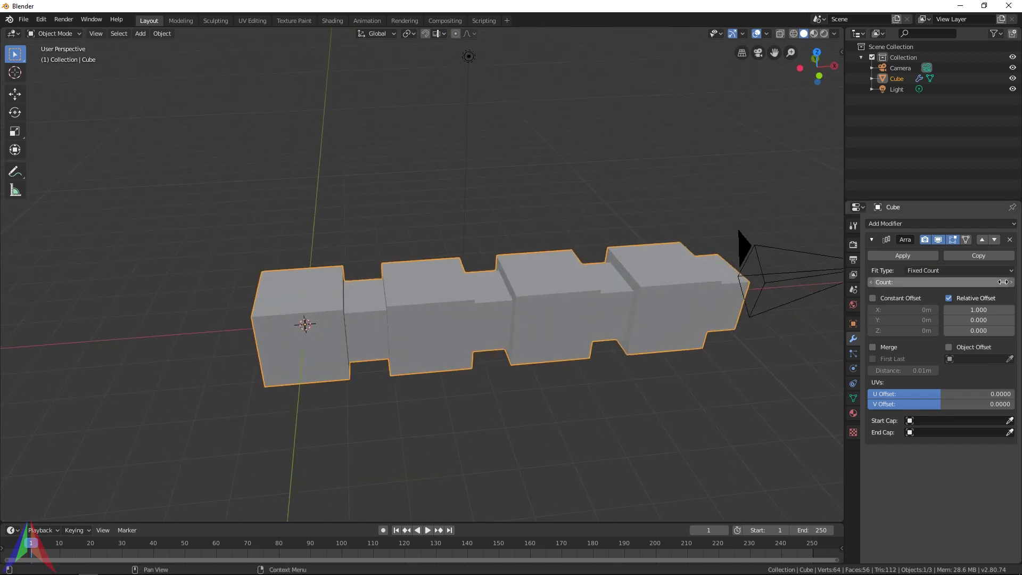
middle_drag(377, 324, 539, 333)
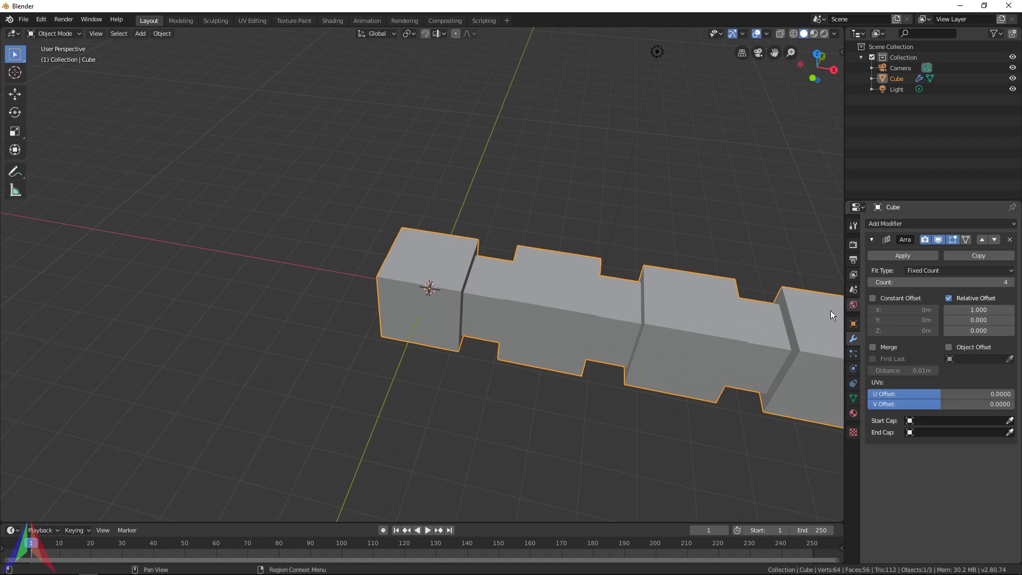
shift+middle_drag(778, 303, 535, 322)
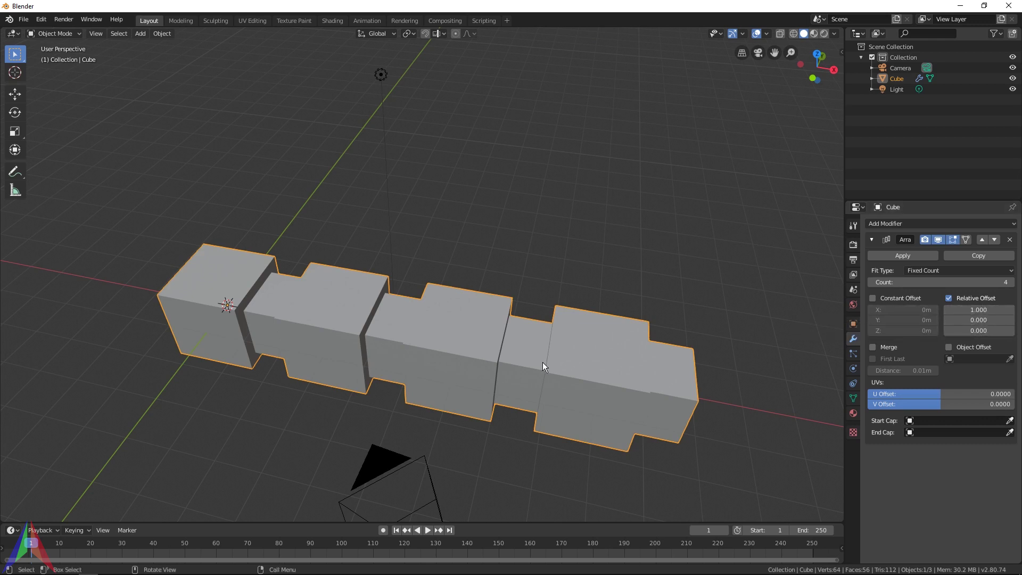
middle_drag(496, 371, 526, 297)
scroll(294, 308, up, 3)
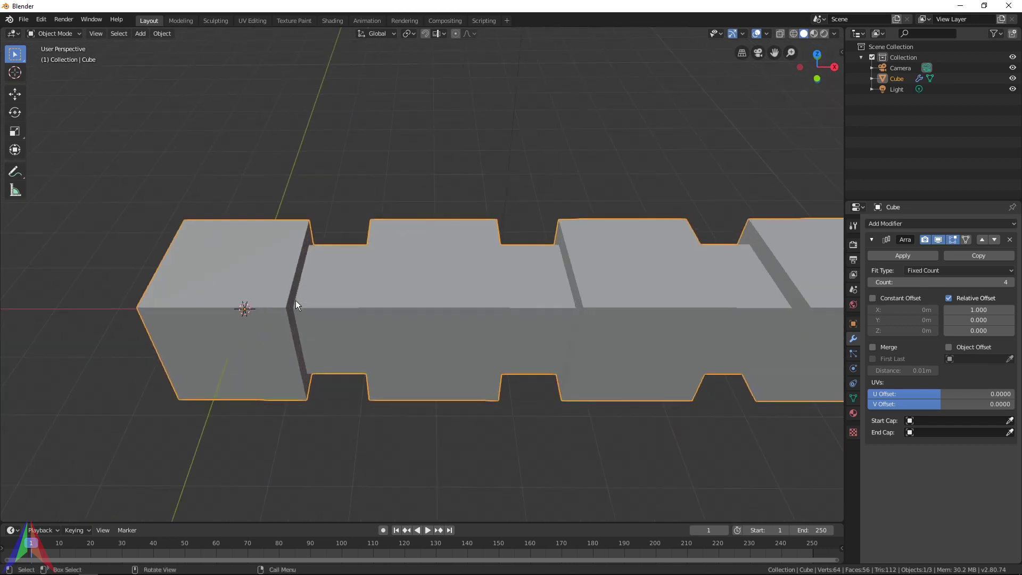
middle_drag(294, 308, 457, 306)
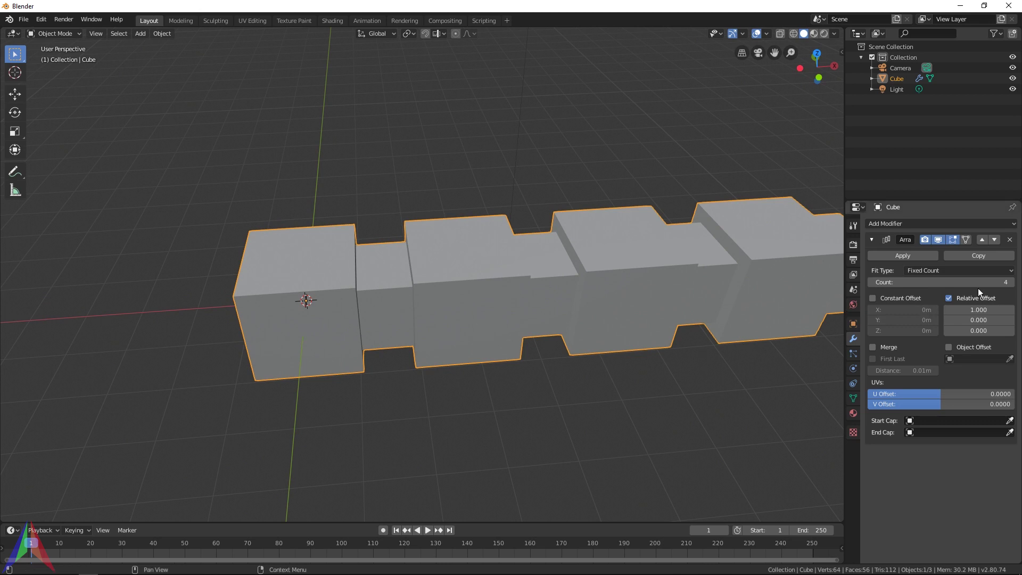
Set the array's relative X offset to 1.1, leaving gaps between the copies.
drag(1008, 309, 1019, 309)
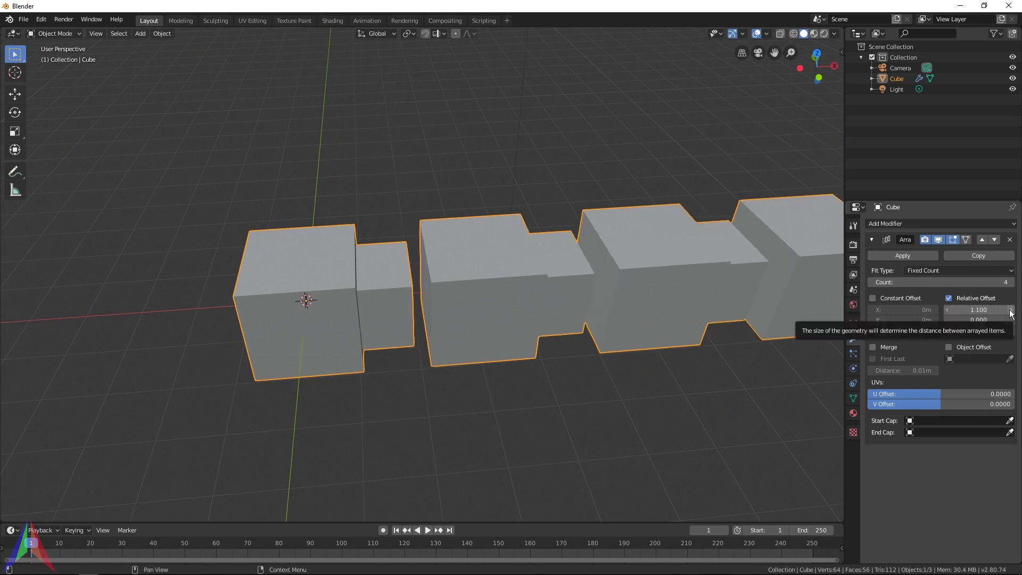
middle_drag(484, 343, 268, 347)
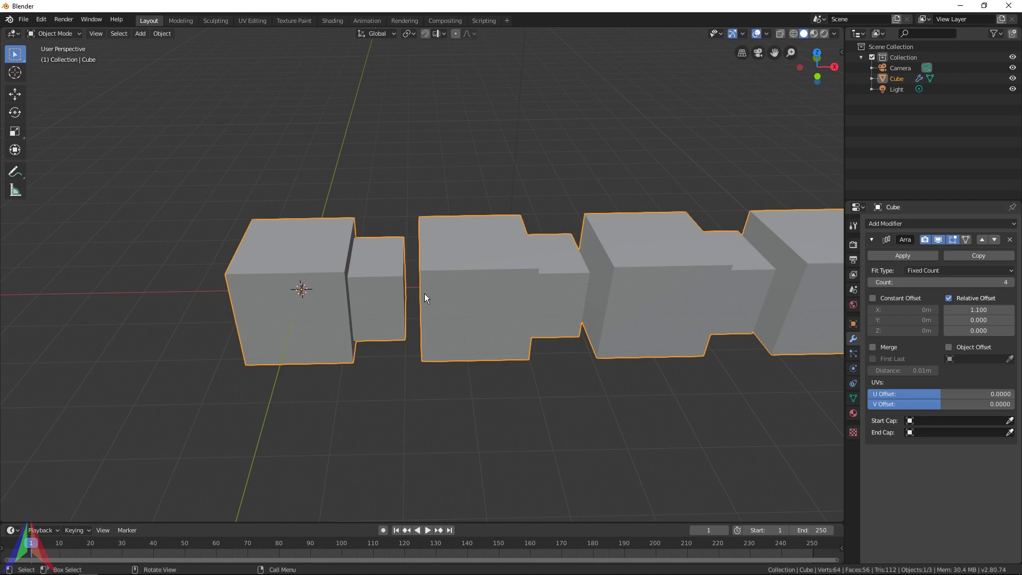
middle_drag(605, 273, 511, 309)
scroll(511, 309, up, 2)
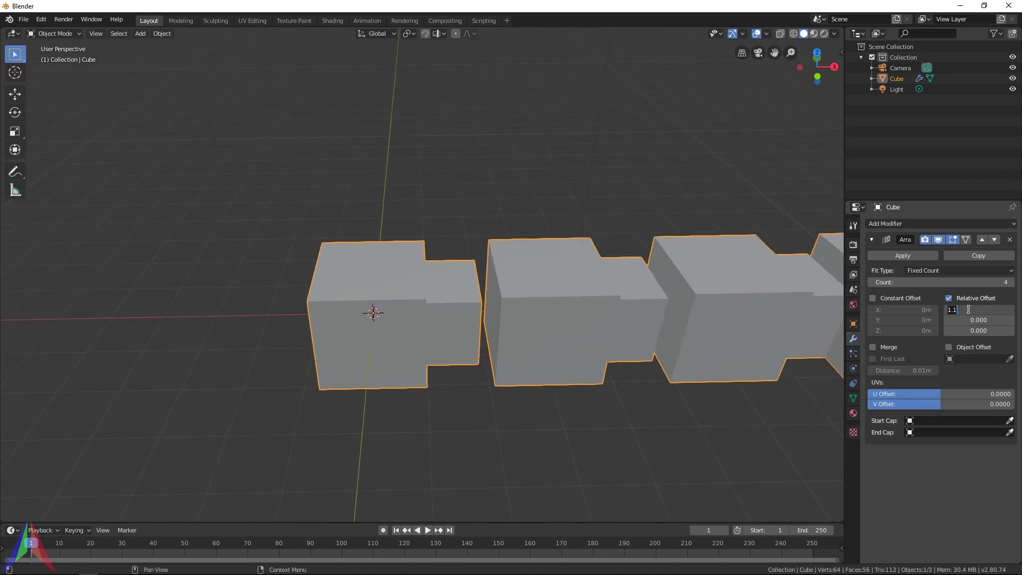
Set the array's relative offset to X 0, Y 1 and Z 1, forming a rising staircase.
key(Tab)
text(0.0)
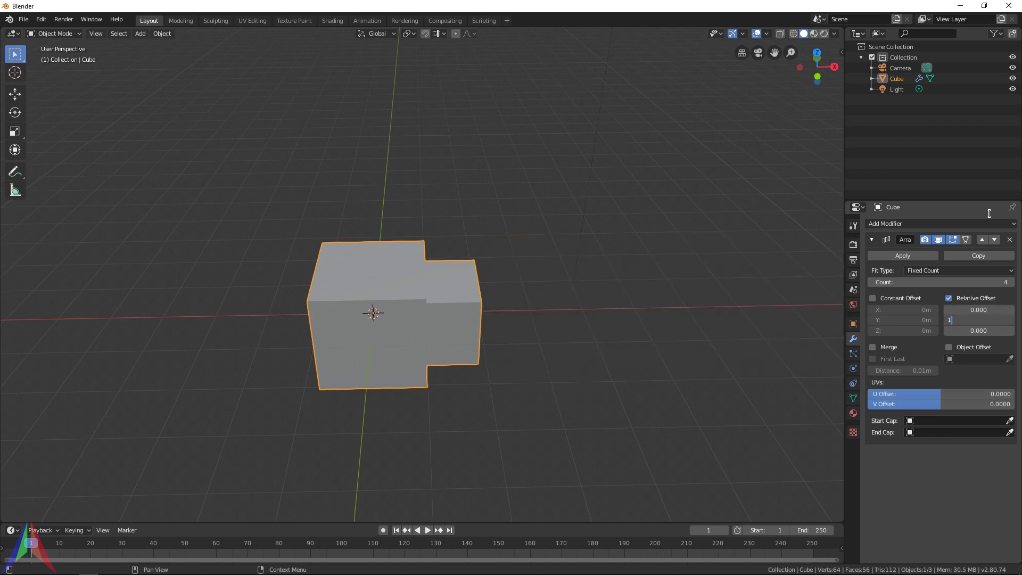
key(Return)
middle_drag(504, 175, 666, 213)
click(976, 330)
text(0.0)
key(Return)
scroll(405, 287, down, 3)
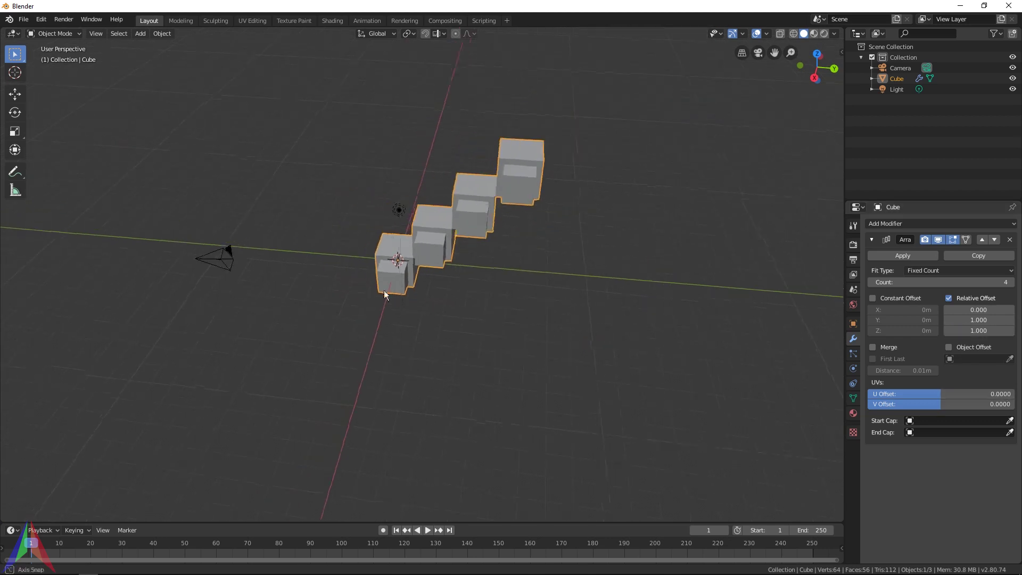
middle_drag(405, 286, 302, 177)
middle_drag(420, 241, 767, 297)
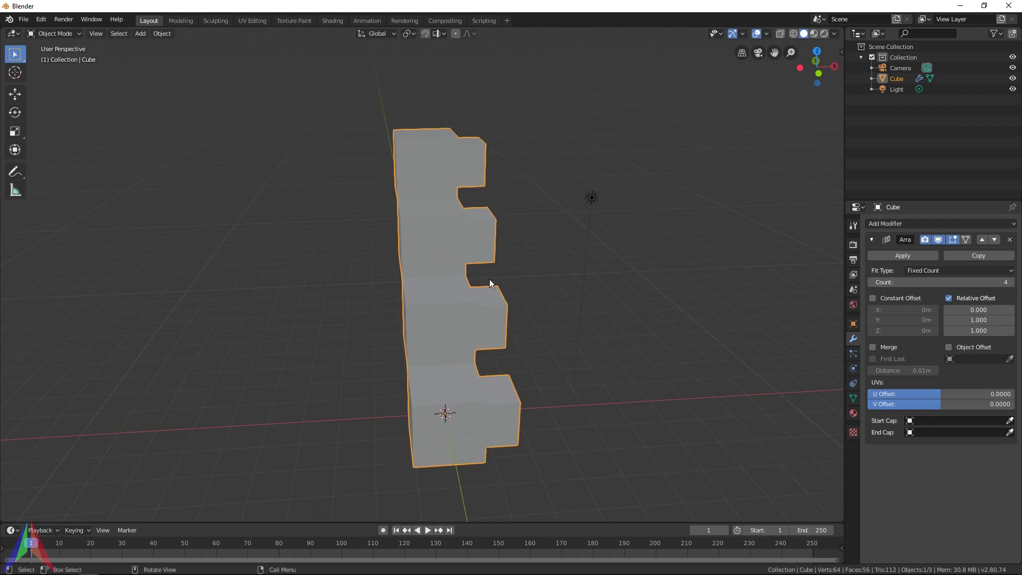
middle_drag(489, 283, 523, 297)
Toggle the stacked cube in and out of Edit Mode to inspect its mesh.
key(Tab)
scroll(393, 307, up, 5)
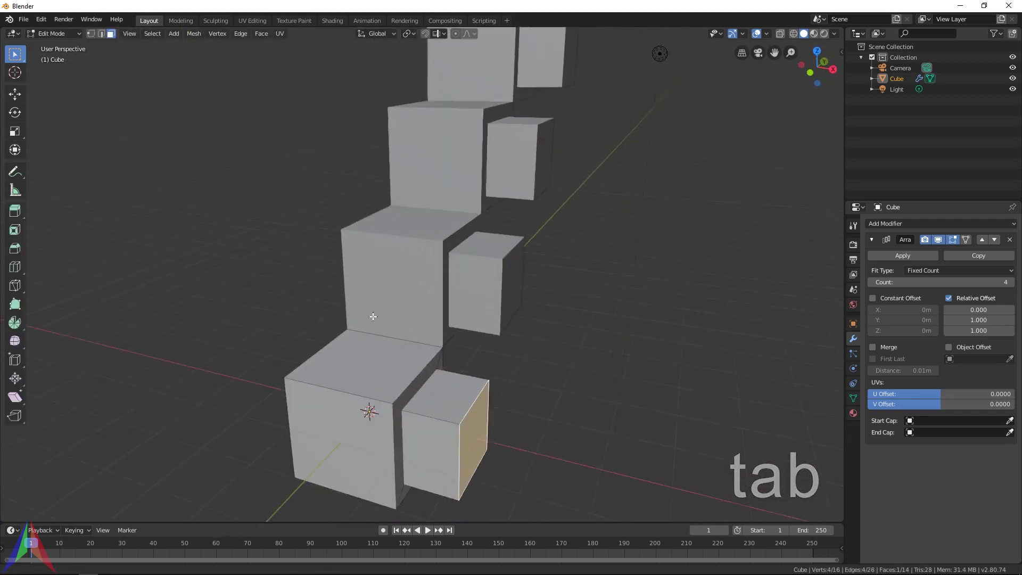
middle_drag(393, 308, 356, 351)
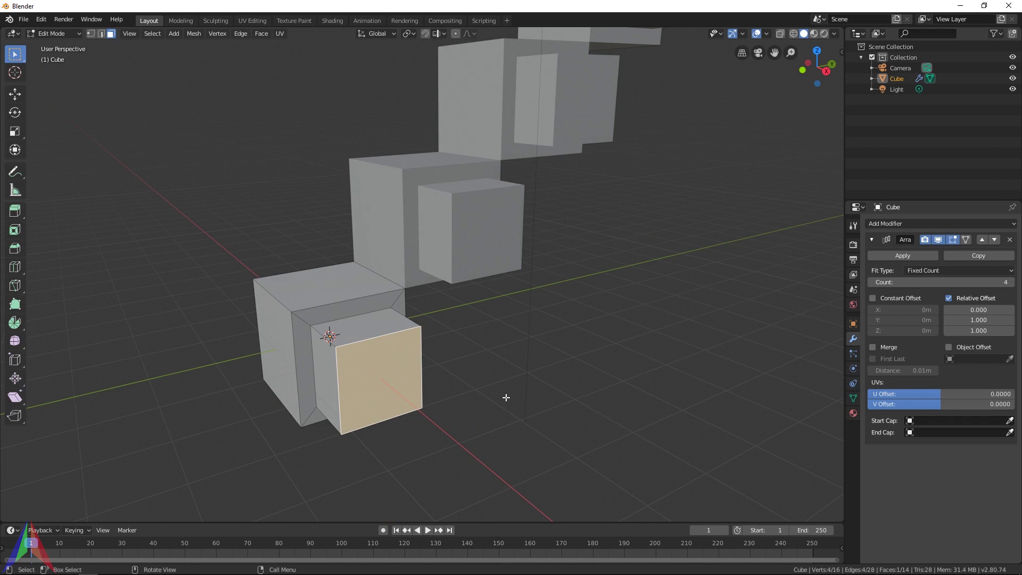
middle_drag(428, 347, 457, 367)
key(Tab)
scroll(470, 374, up, 3)
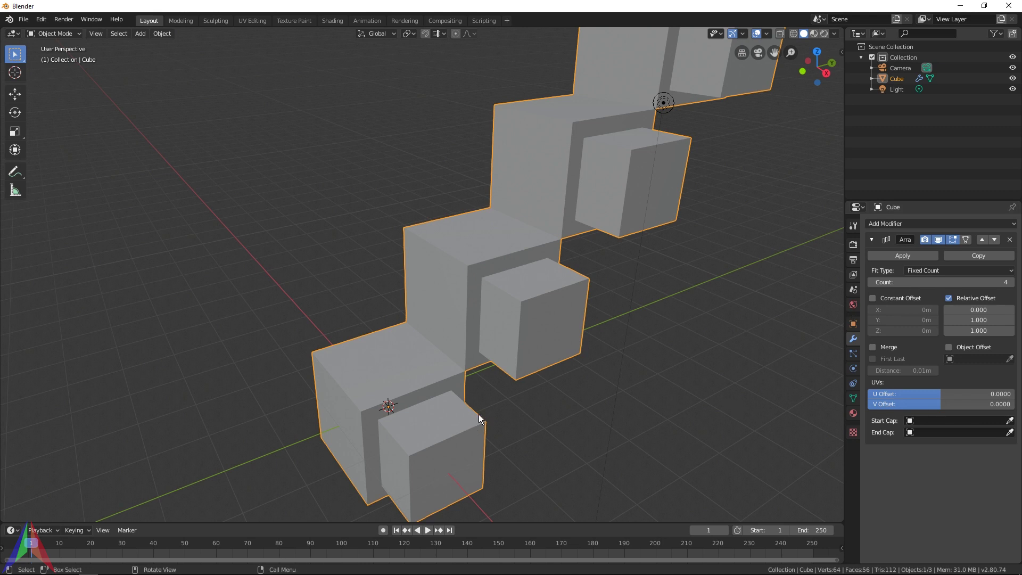
key(Tab)
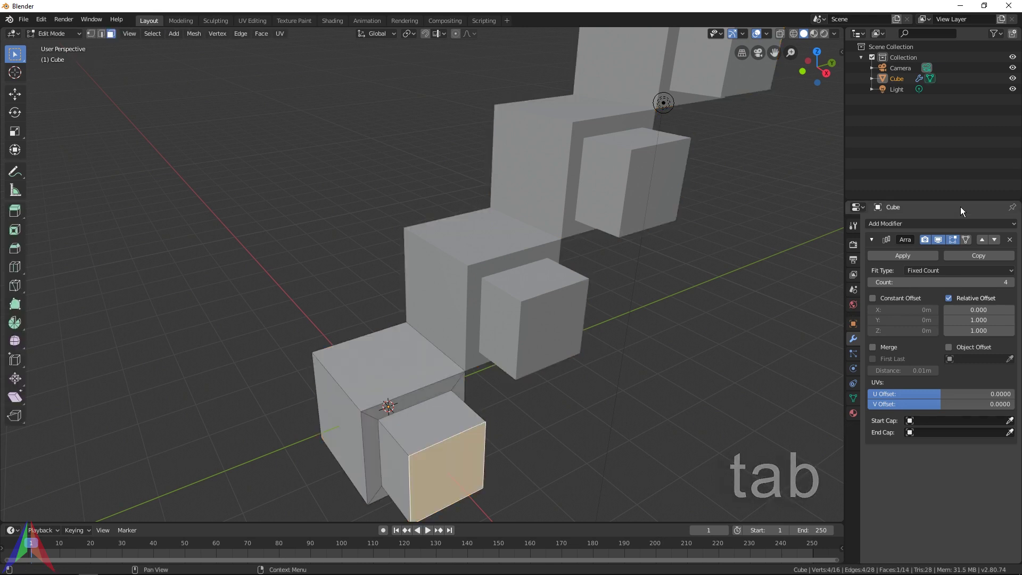
key(Tab)
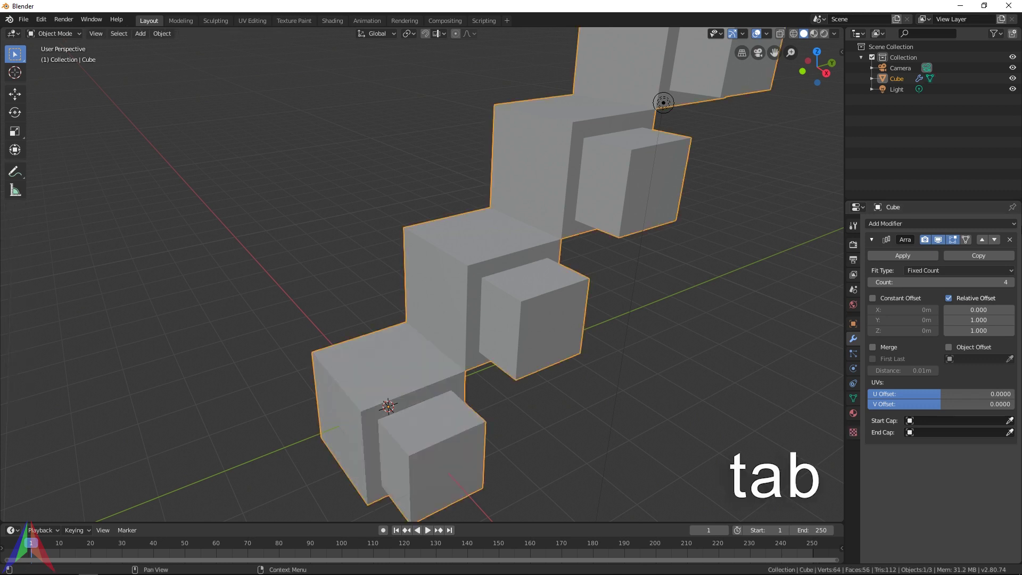
Remove the Array modifier and start a new General file, discarding changes.
click(1011, 240)
click(21, 21)
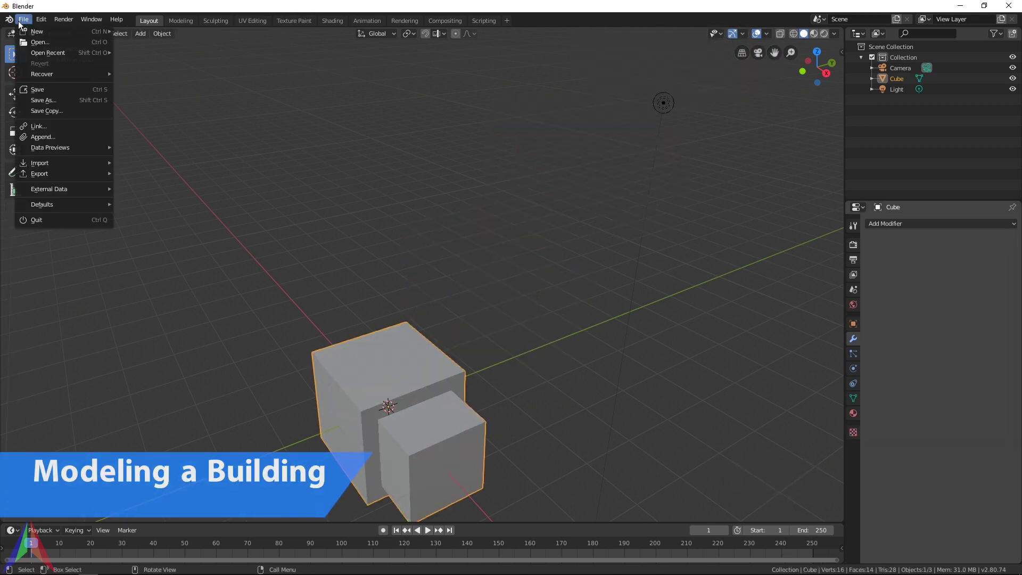
mouse_move(27, 33)
click(187, 32)
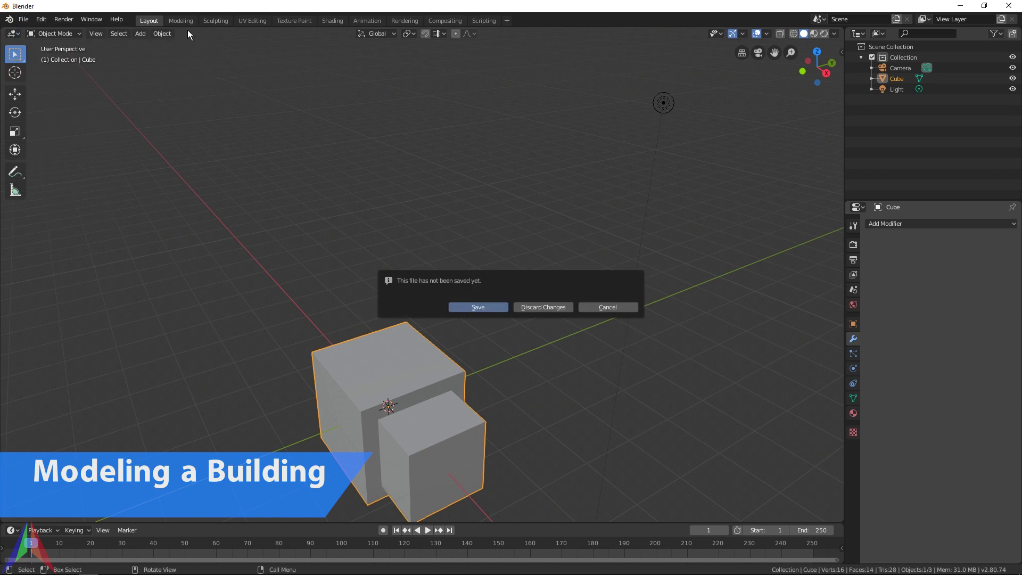
click(523, 308)
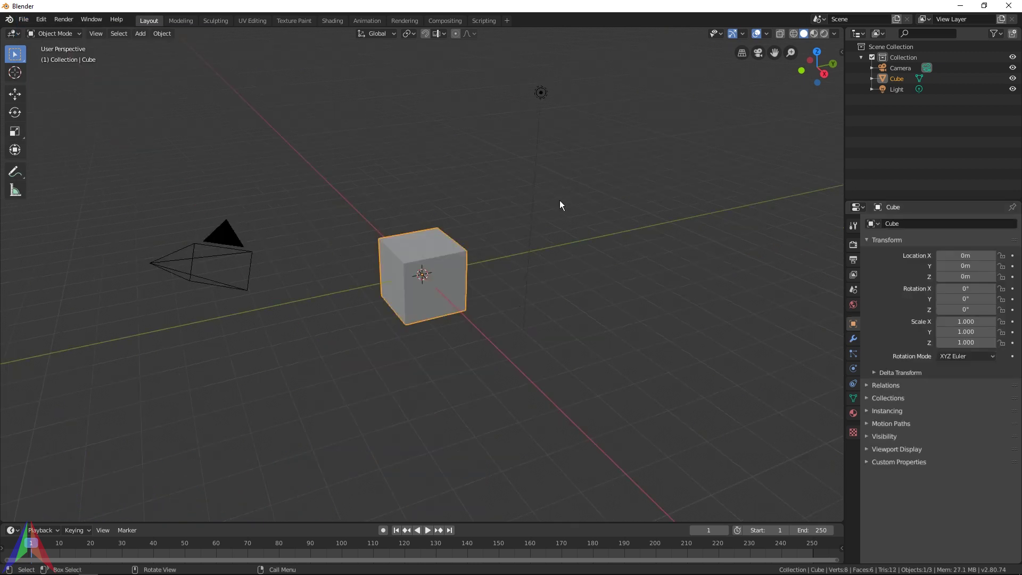
Delete the default cube, camera and light, add a Plane, and enter Edit Mode.
key(a)
key(x)
click(333, 195)
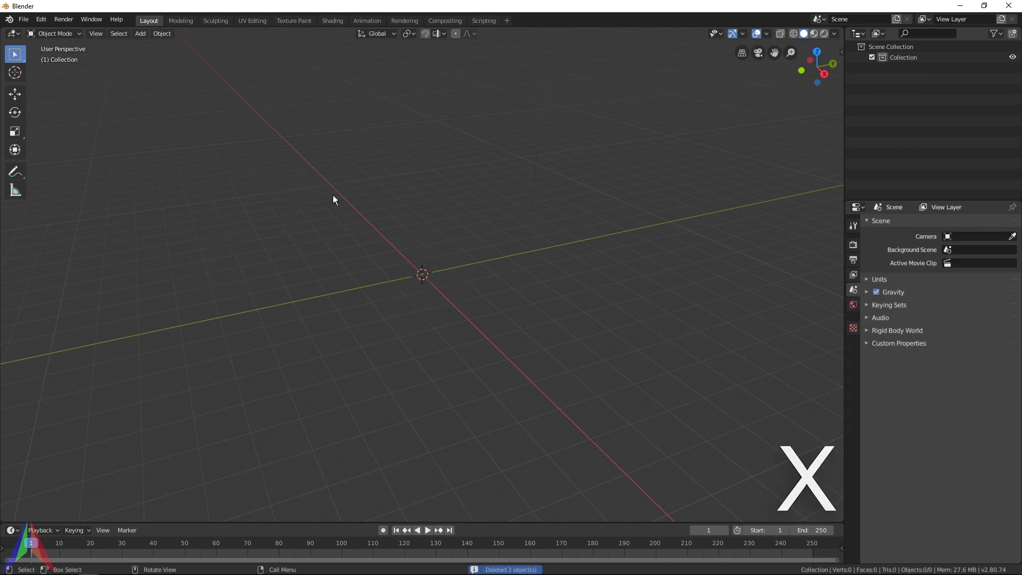
middle_drag(333, 195, 372, 212)
key(shift+a)
mouse_move(372, 212)
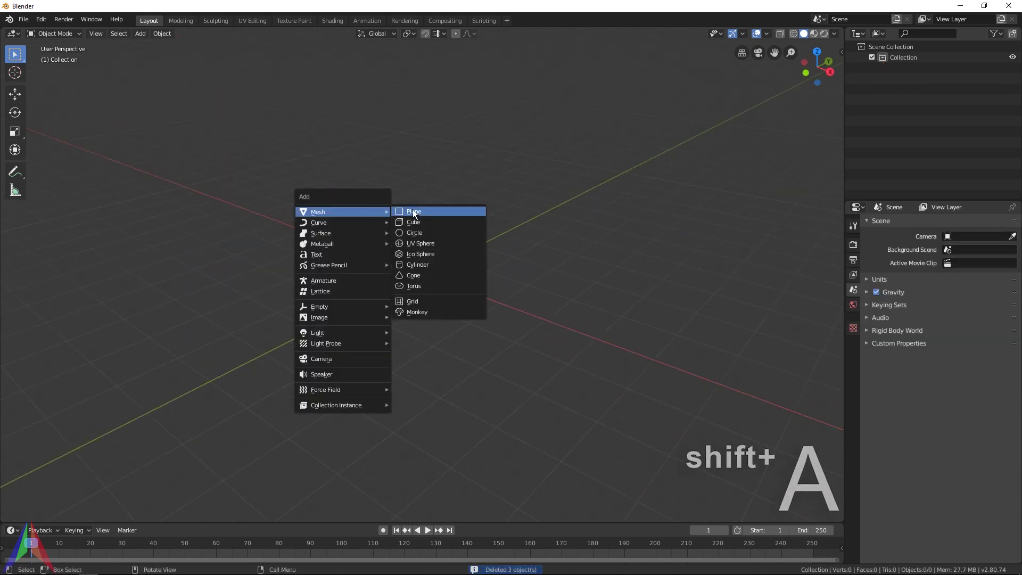
click(419, 208)
middle_drag(438, 239, 450, 263)
scroll(515, 267, up, 3)
key(Tab)
middle_drag(512, 270, 498, 234)
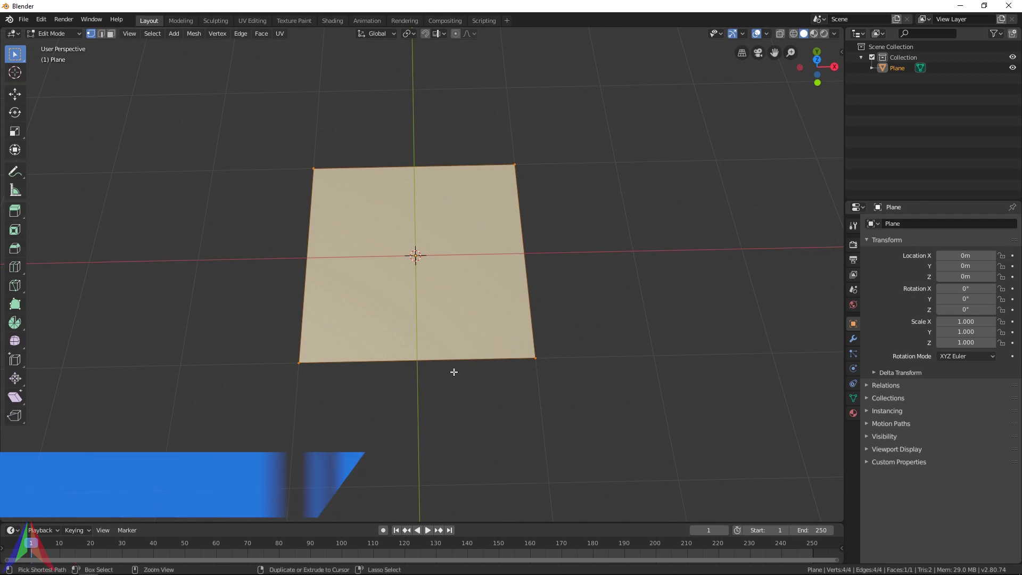
Add two centred crosswise loop cuts splitting the plane into four quarters.
key(ctrl+r)
click(422, 370)
right_click(422, 369)
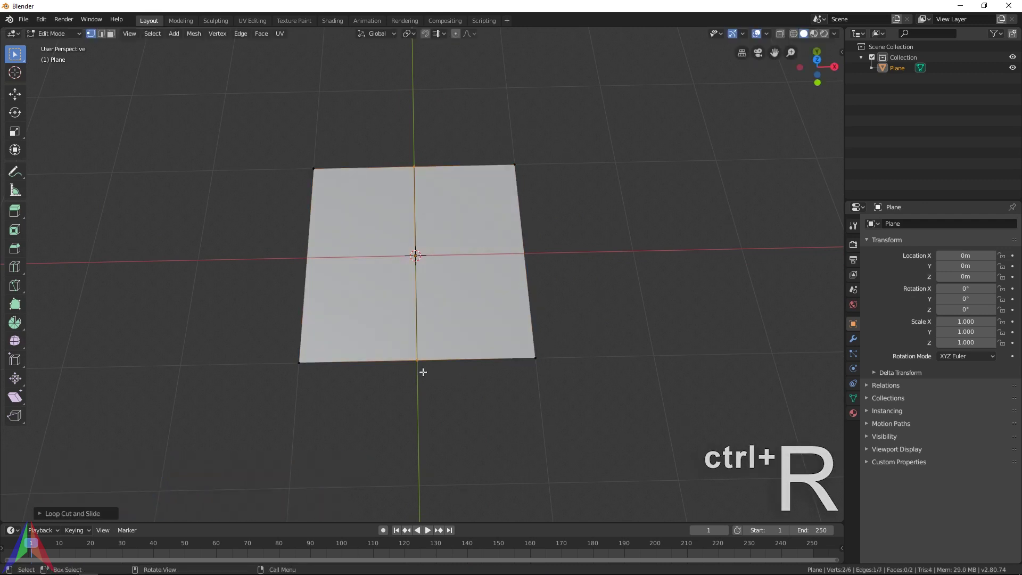
key(ctrl+r)
click(528, 258)
right_click(460, 271)
middle_drag(383, 320, 410, 283)
Select the lower, left and top quarter faces and delete them, keeping one quarter.
click(110, 34)
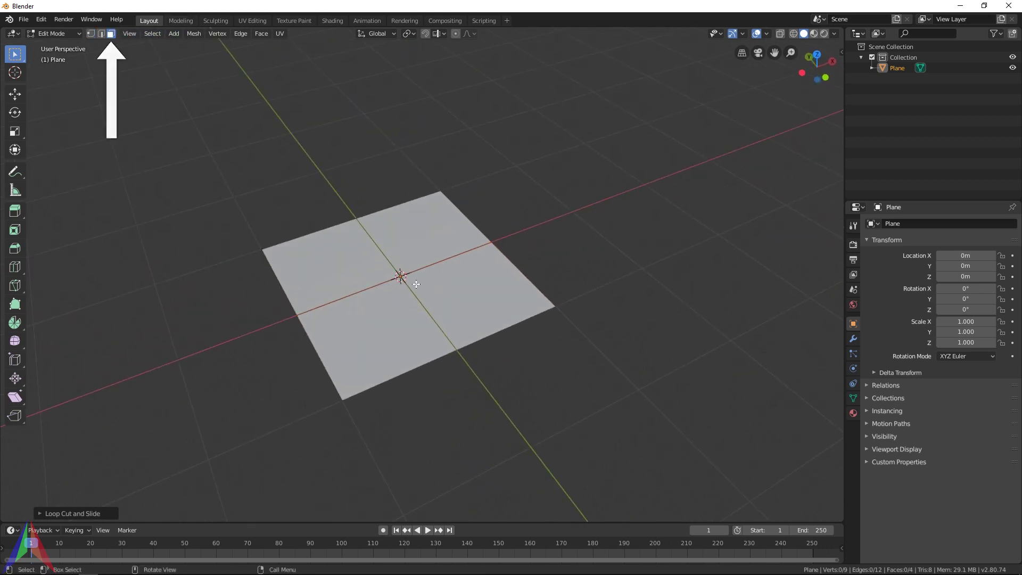
shift+click(399, 299)
shift+click(349, 261)
shift+click(424, 232)
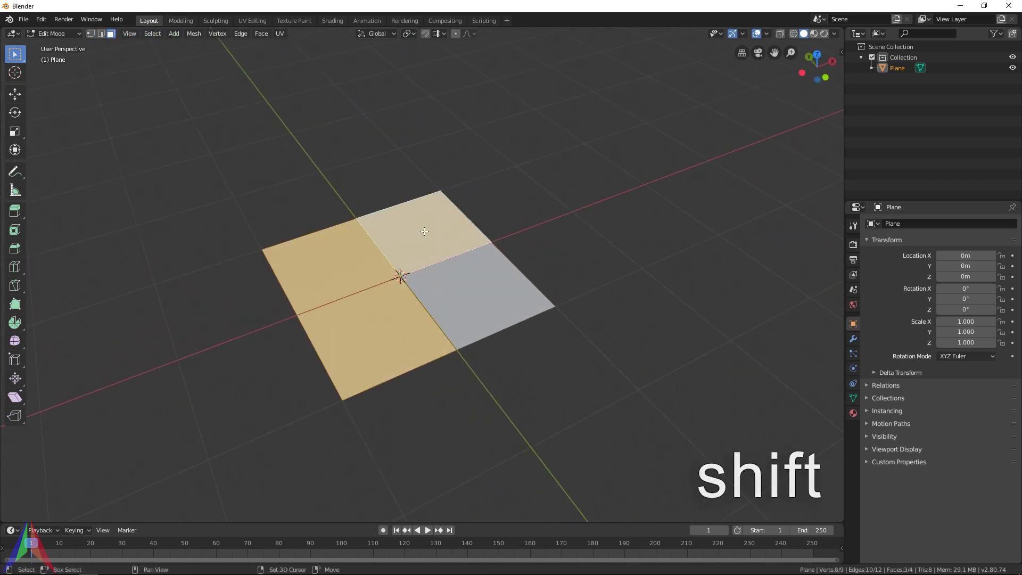
key(x)
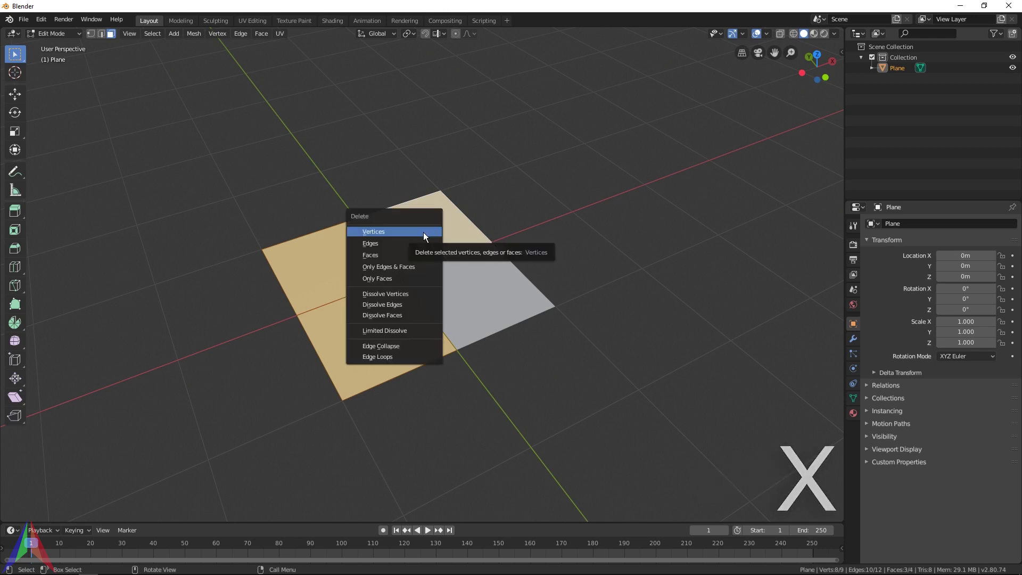
click(365, 255)
middle_drag(365, 255, 442, 249)
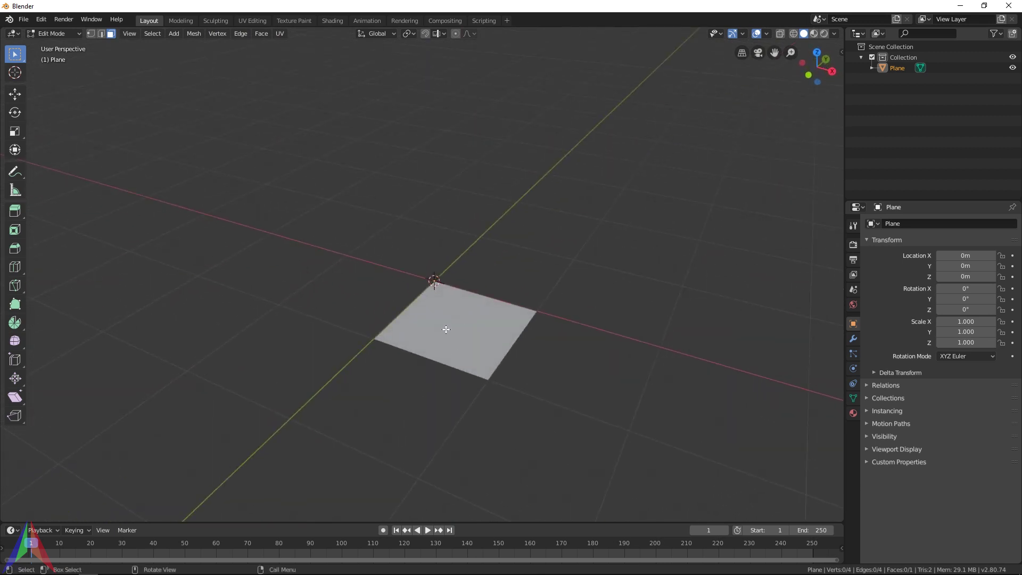
Add a Mirror modifier to the Plane and enable the Y axis alongside X.
key(Tab)
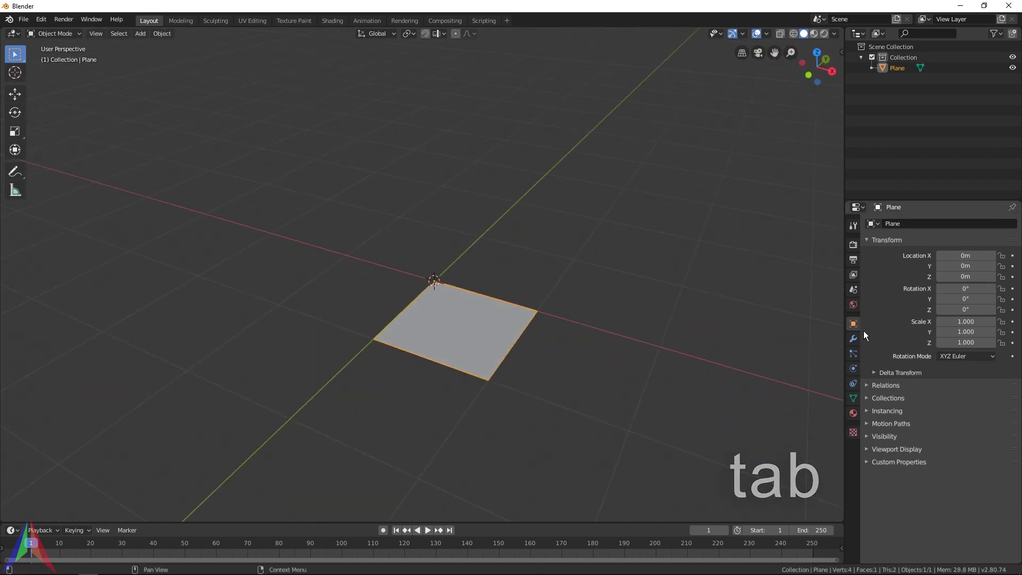
click(854, 339)
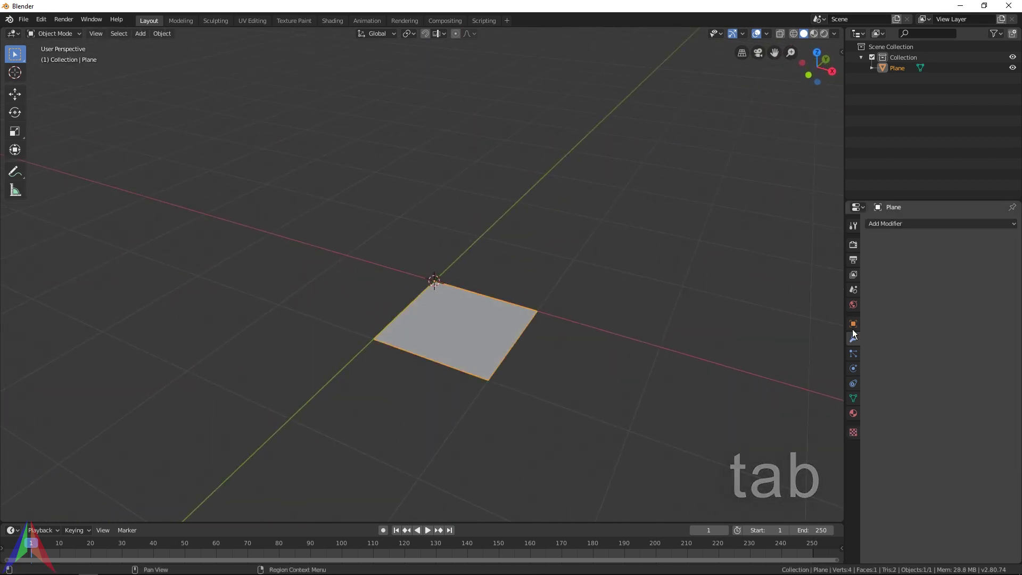
click(893, 225)
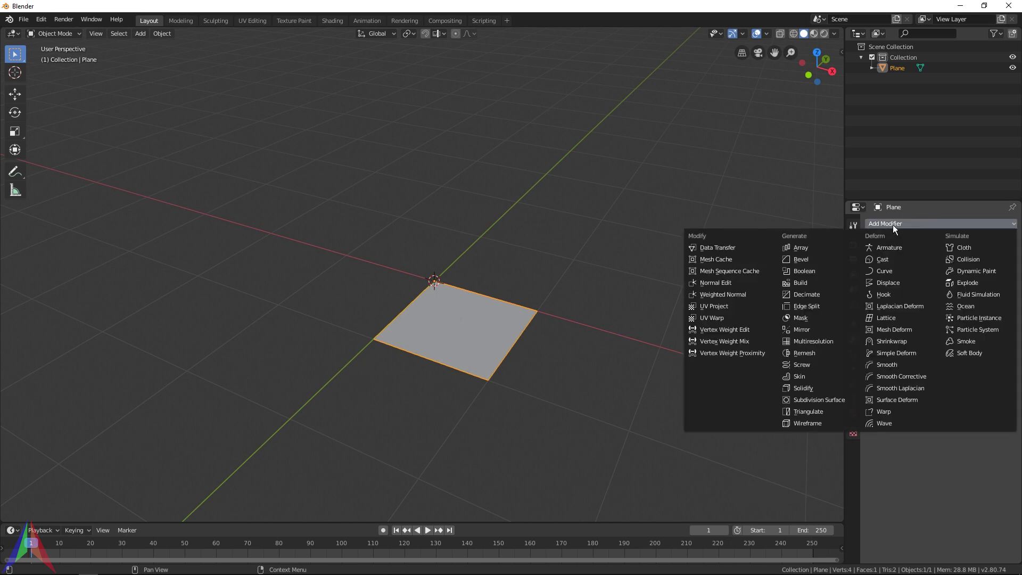
click(802, 330)
middle_drag(799, 331, 297, 322)
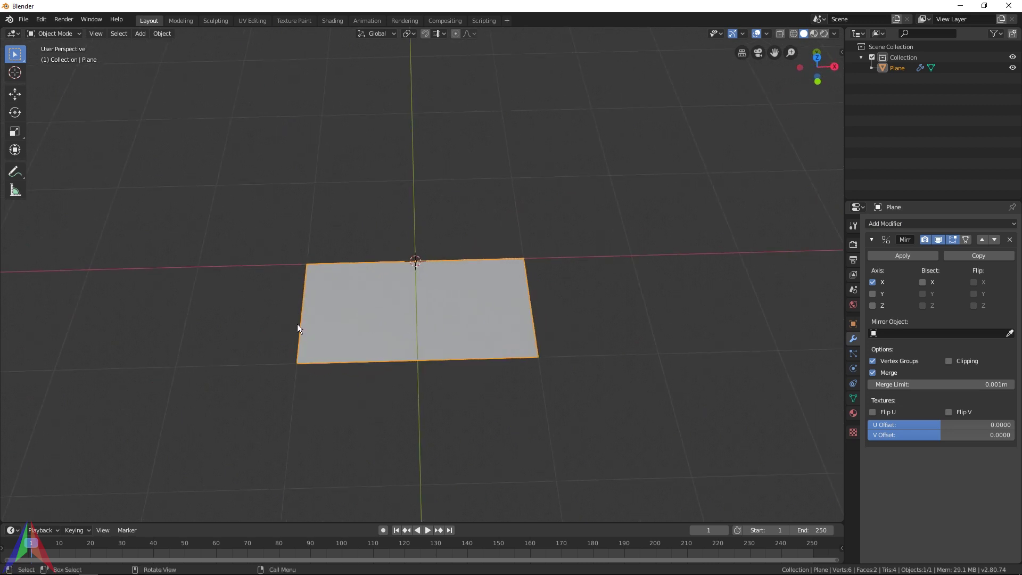
middle_drag(355, 332, 427, 274)
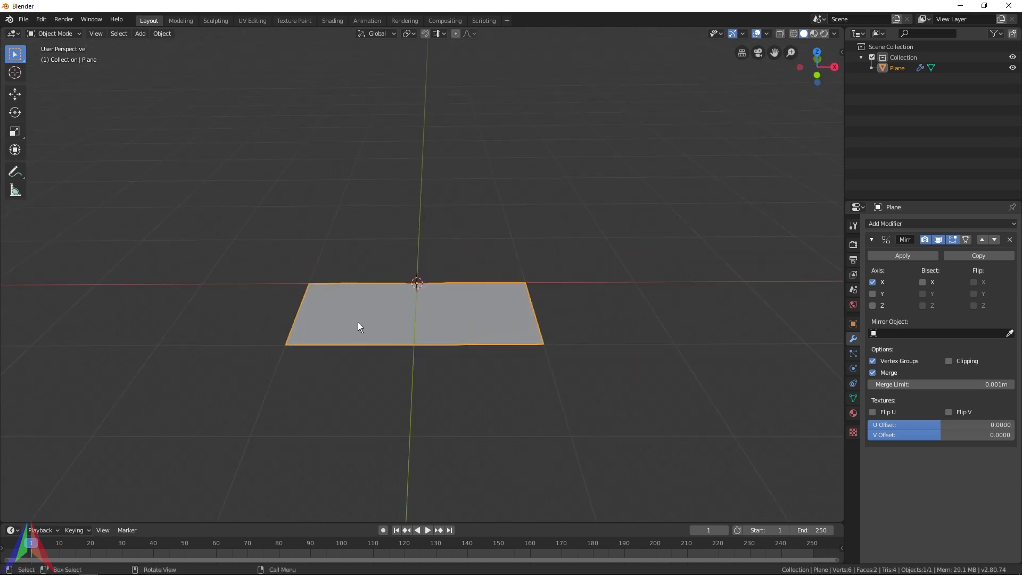
middle_drag(219, 283, 308, 344)
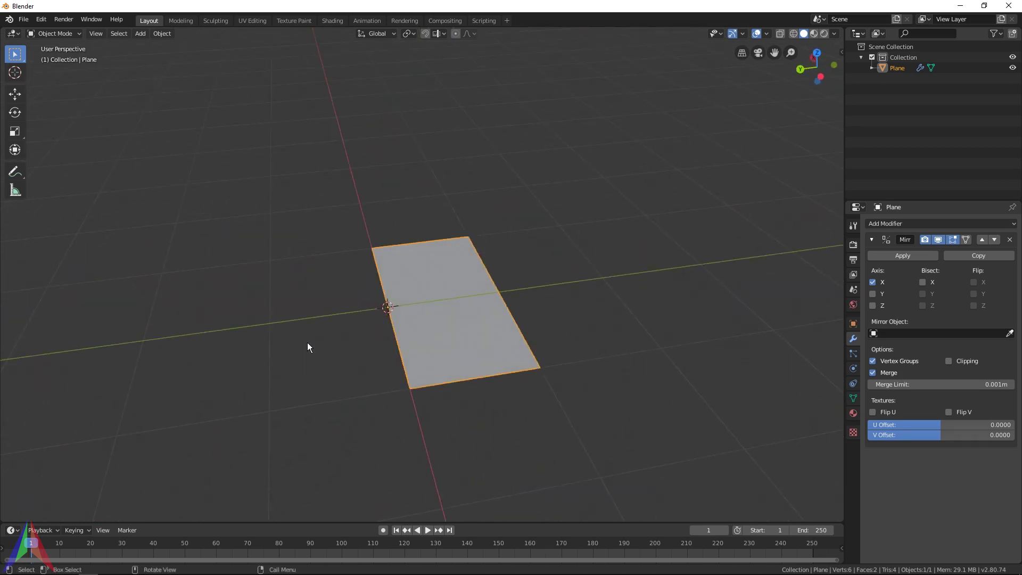
click(872, 294)
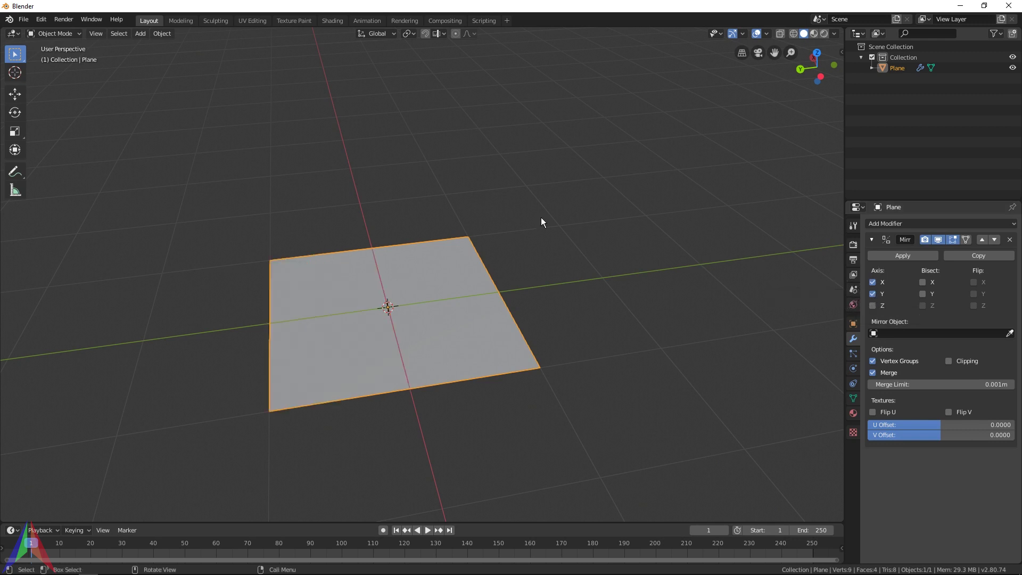
middle_drag(470, 200, 273, 204)
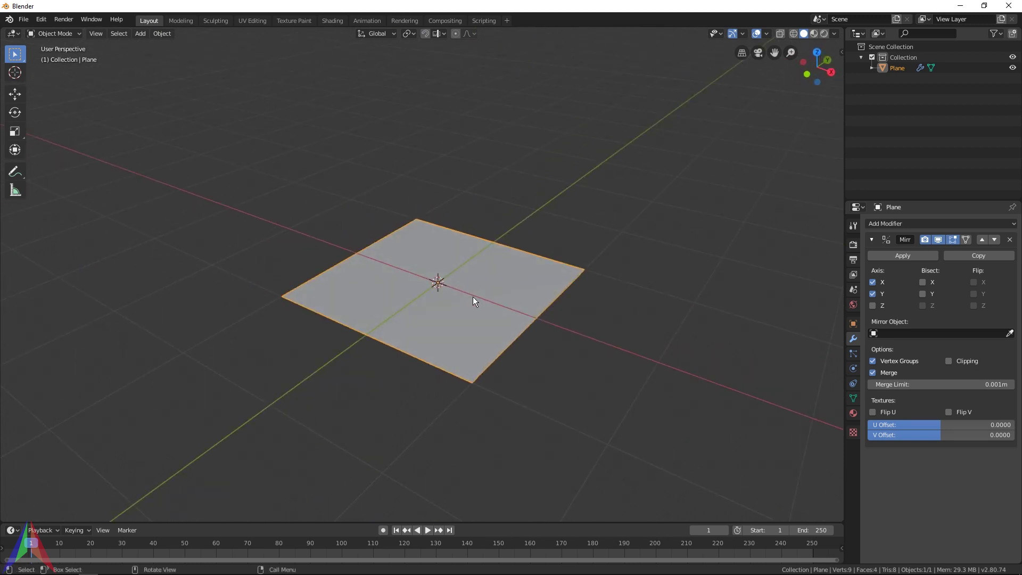
Enter Edit Mode, test-move the quarter face, cancel, and return to Object Mode.
key(Tab)
scroll(457, 333, up, 3)
scroll(505, 365, down, 2)
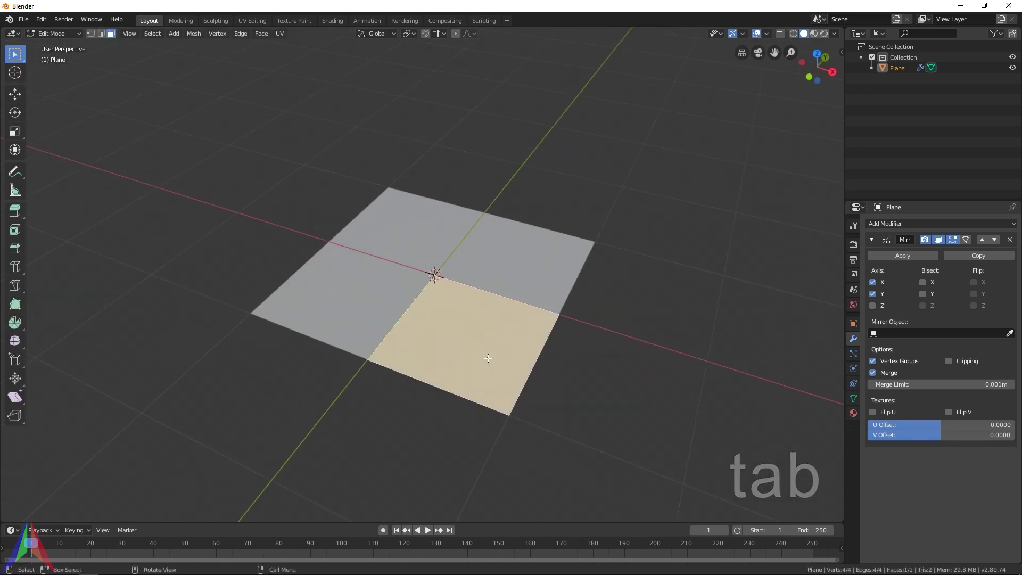
key(g)
key(Escape)
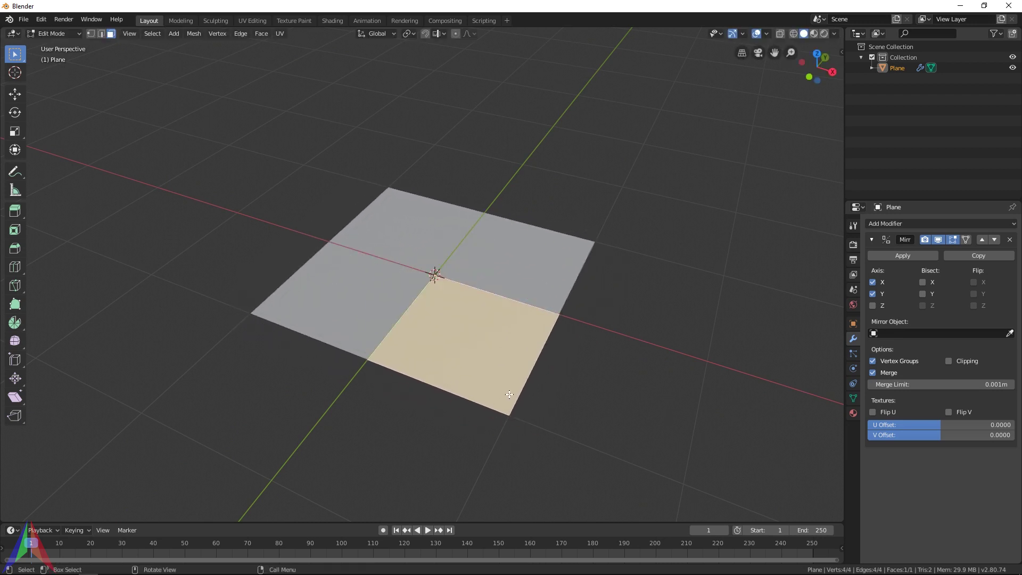
middle_drag(510, 395, 510, 315)
key(Tab)
scroll(366, 315, up, 2)
scroll(509, 316, up, 3)
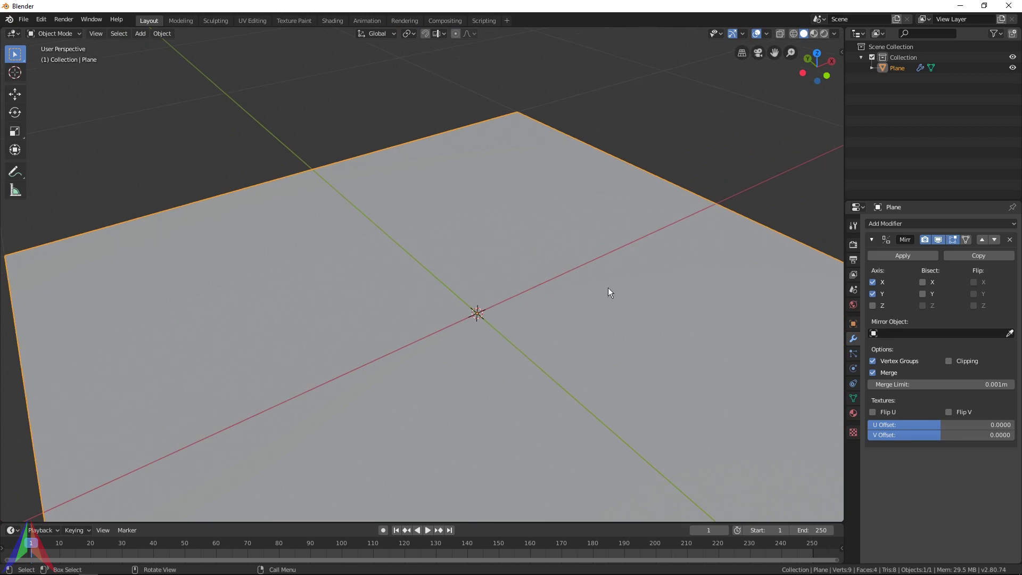
middle_drag(608, 284, 537, 307)
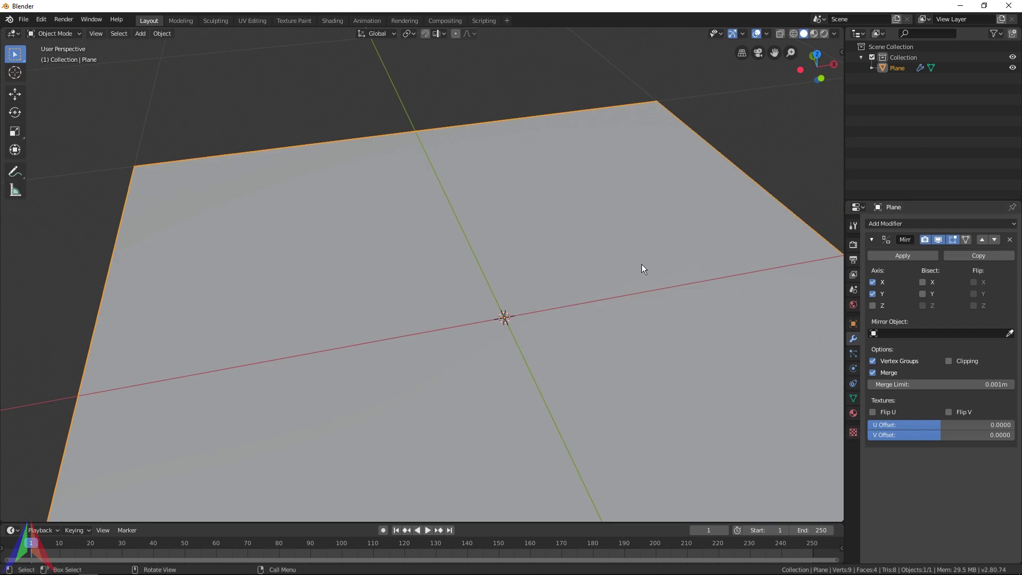
Re-enter Edit Mode and trial an X-constrained move of the face, then cancel it.
key(Tab)
scroll(413, 376, down, 5)
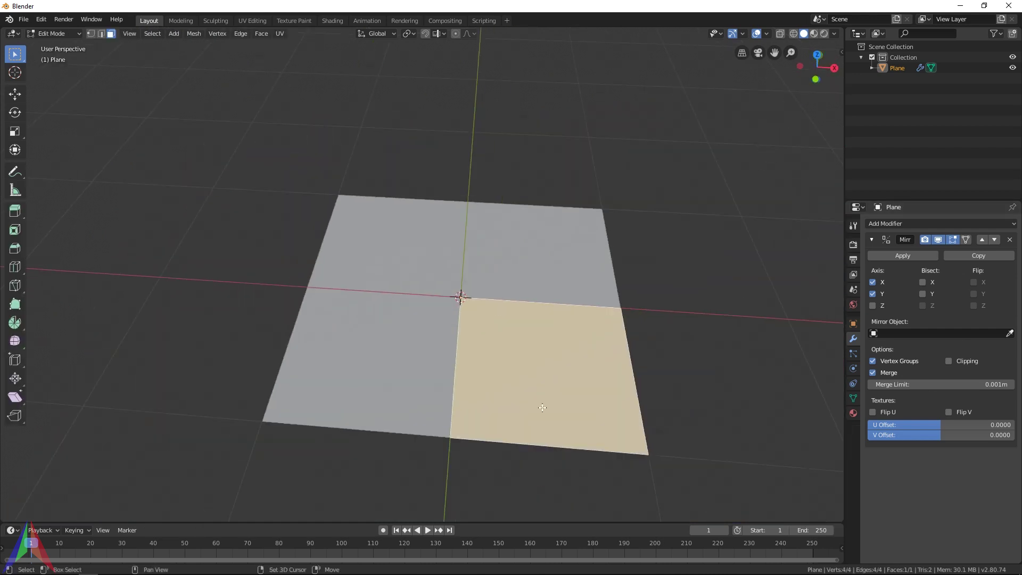
middle_drag(419, 332, 403, 332)
key(g)
key(x)
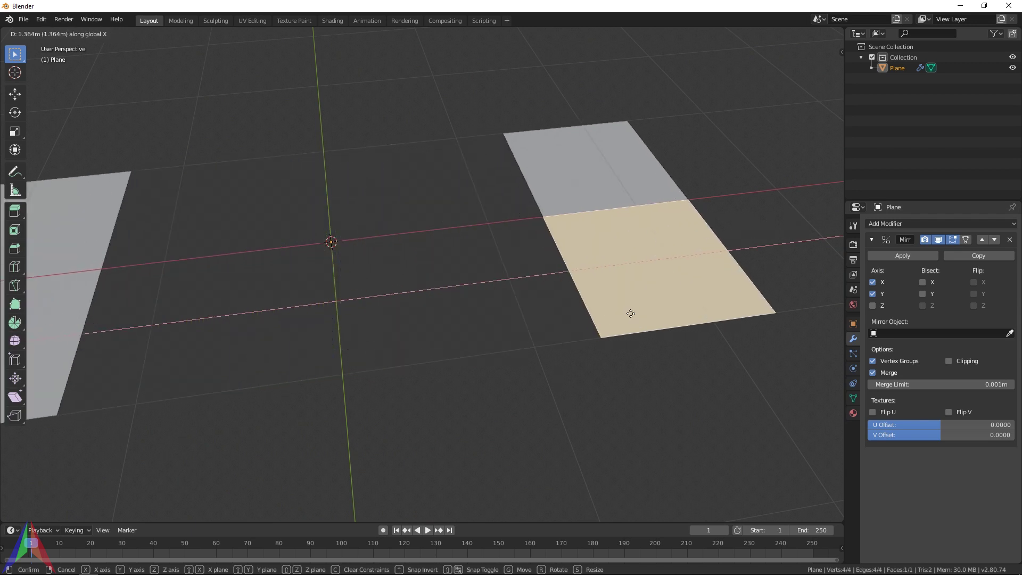
right_click(562, 347)
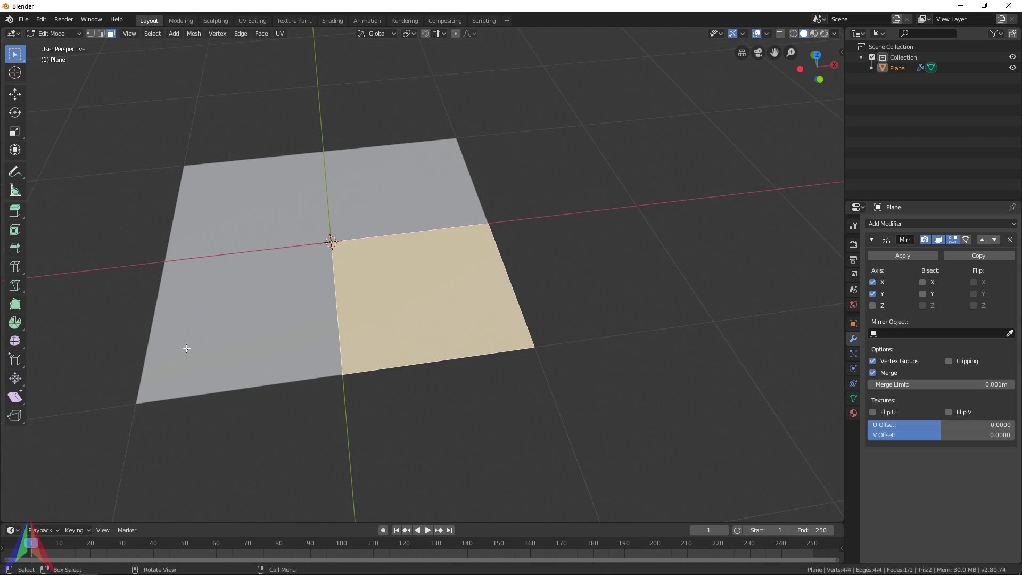
Select the quarter's bottom and right edges and extrude them straight up along Z into walls.
middle_drag(443, 251, 474, 255)
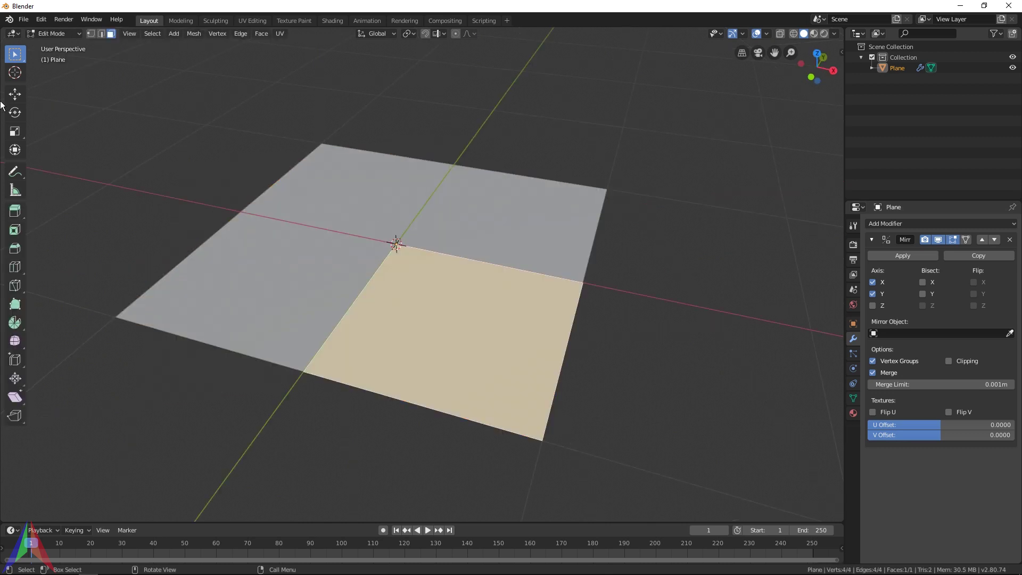
click(91, 34)
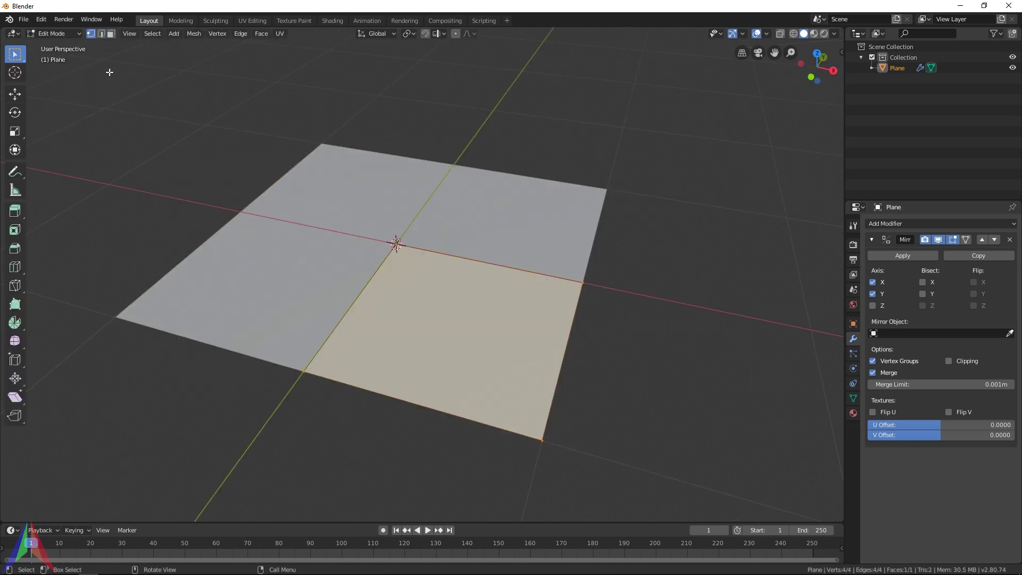
click(101, 34)
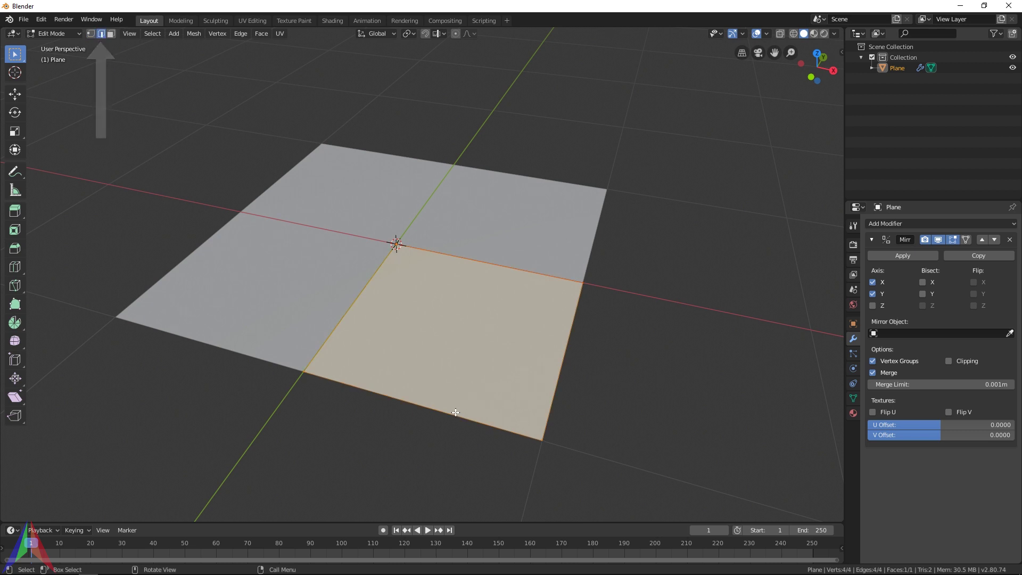
click(456, 413)
shift+click(562, 358)
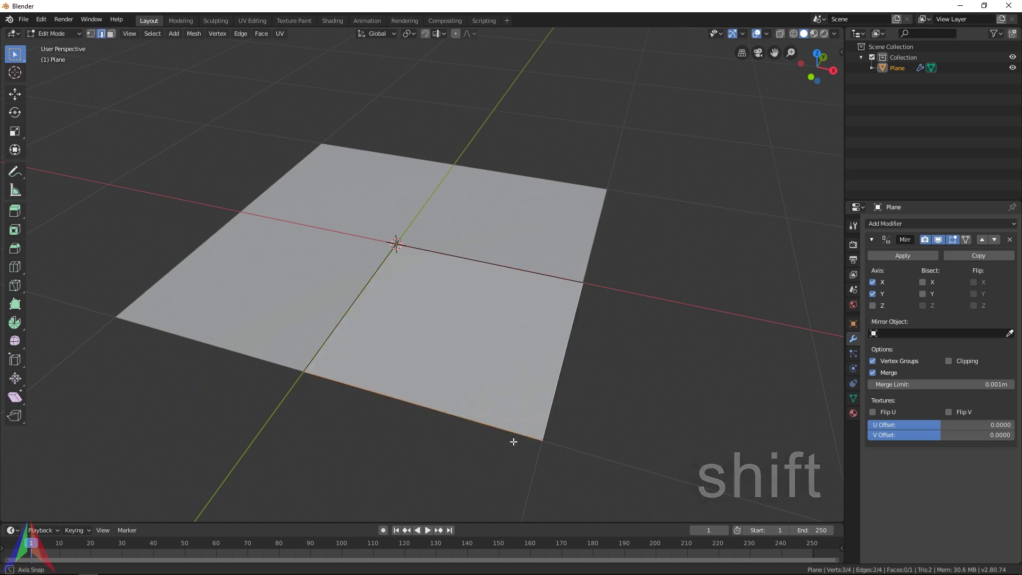
middle_drag(513, 440, 513, 413)
key(e)
key(z)
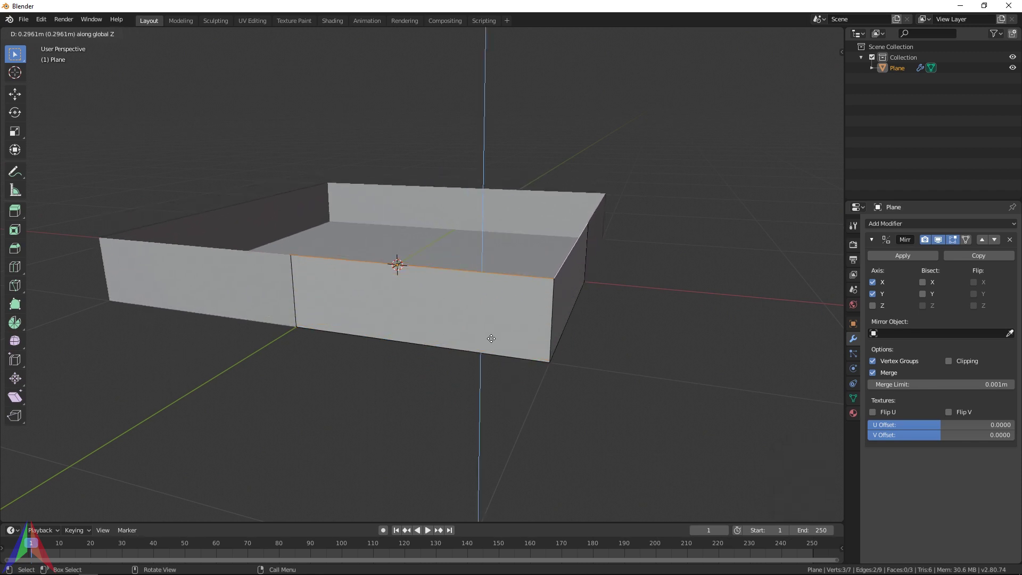
click(477, 309)
middle_drag(477, 309, 234, 143)
middle_drag(576, 235, 612, 219)
scroll(534, 262, up, 4)
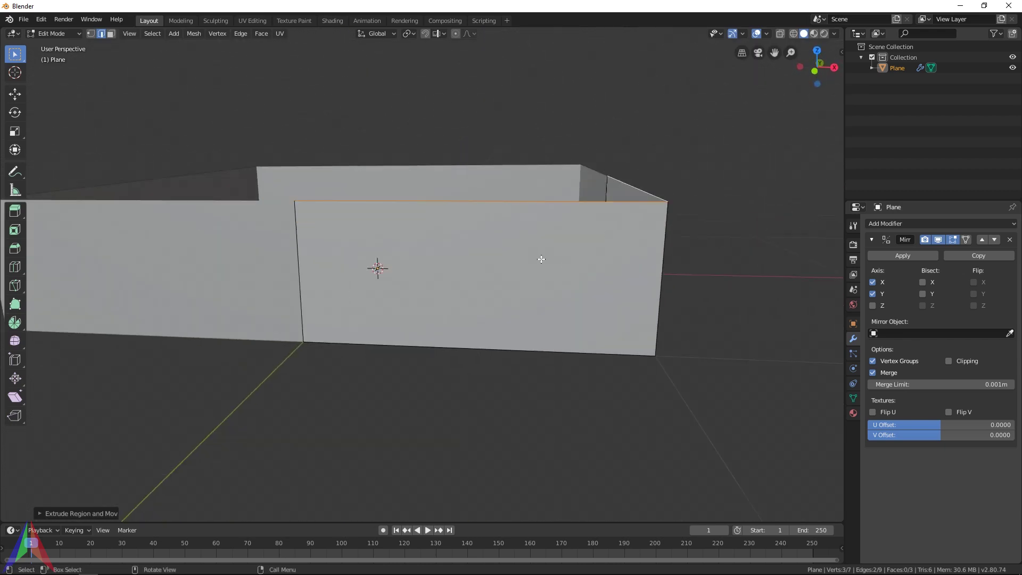
Add three evenly spaced vertical loop cuts to the first wall.
key(ctrl+r)
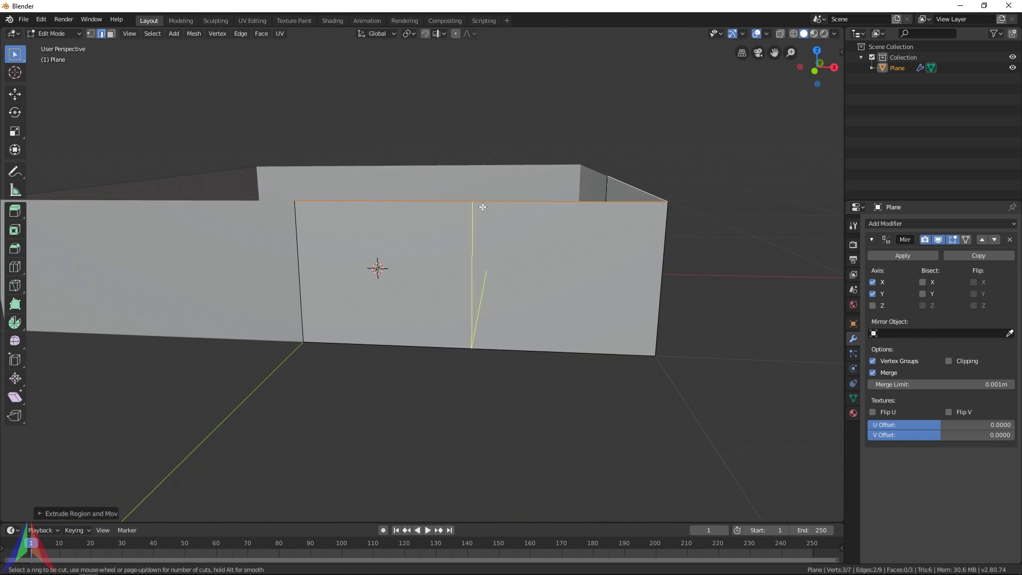
scroll(483, 207, up, 1)
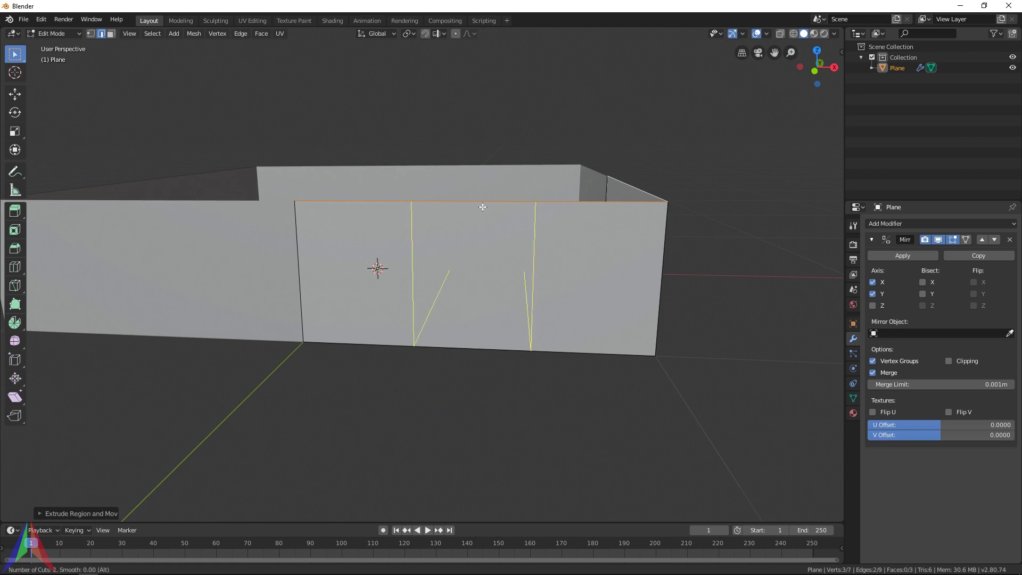
scroll(483, 207, up, 1)
click(483, 207)
right_click(483, 207)
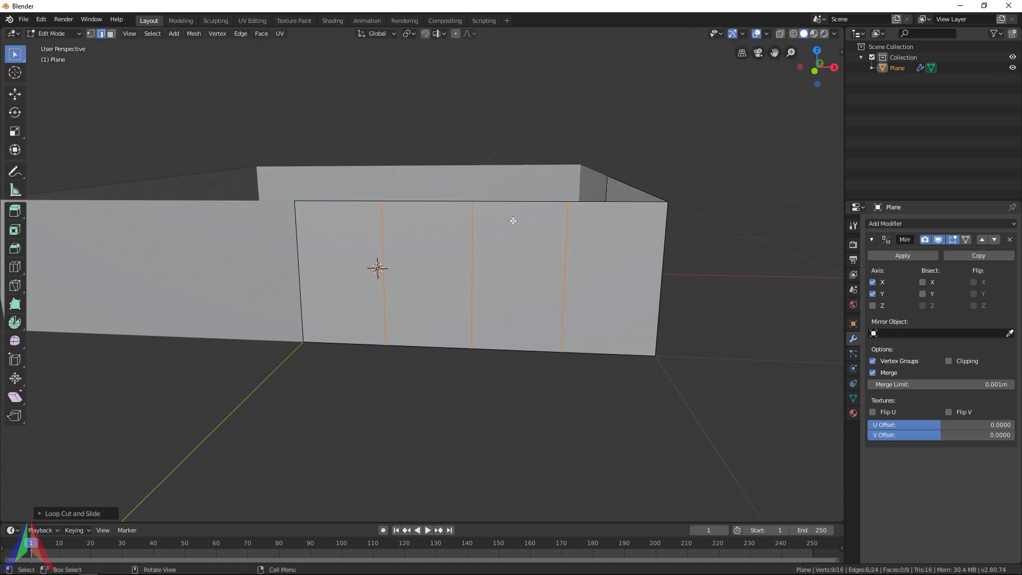
Add three evenly spaced vertical loop cuts to the second wall.
middle_drag(454, 322, 368, 326)
key(ctrl+r)
scroll(380, 237, up, 1)
scroll(380, 237, up, 1)
click(379, 238)
right_click(380, 237)
middle_drag(379, 238, 522, 255)
Add one horizontal loop cut around the middle of both walls.
key(ctrl+r)
click(663, 305)
right_click(663, 306)
middle_drag(662, 306, 633, 288)
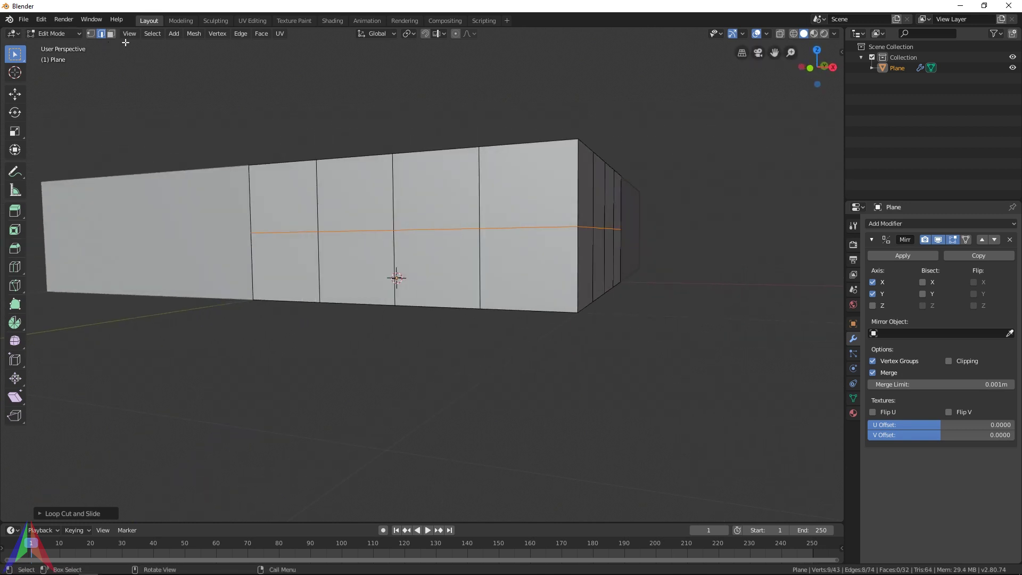
In Face select mode, pick a checkerboard of alternating panels on both walls.
click(111, 33)
middle_drag(179, 80, 393, 237)
click(346, 238)
shift+click(441, 319)
shift+click(542, 253)
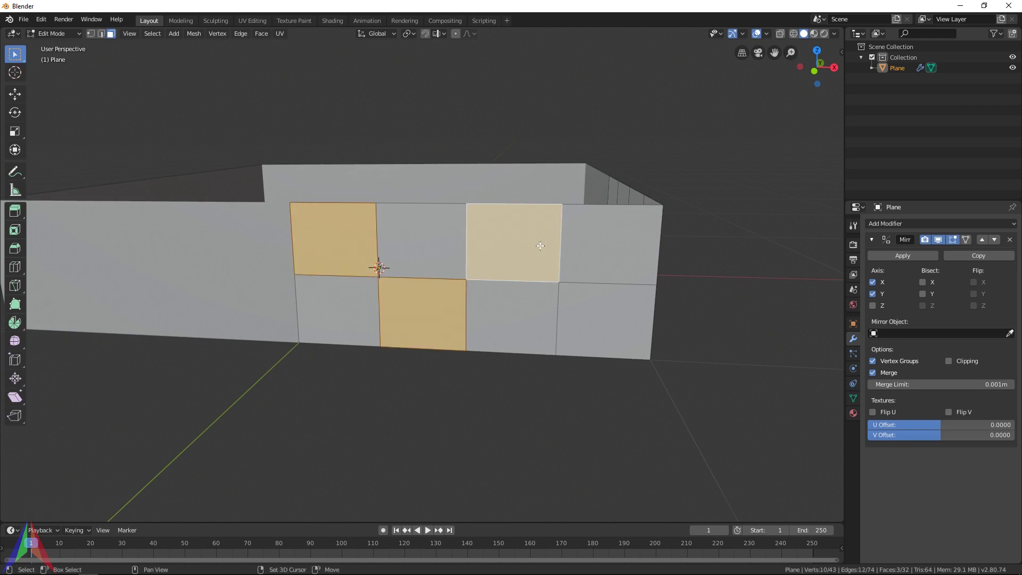
shift+click(602, 345)
middle_drag(602, 345, 408, 280)
shift+click(340, 243)
shift+click(444, 318)
shift+click(506, 232)
shift+click(549, 292)
middle_drag(549, 292, 561, 292)
Try insetting the chosen panels, cancelling and undoing to correct the panel selection.
key(i)
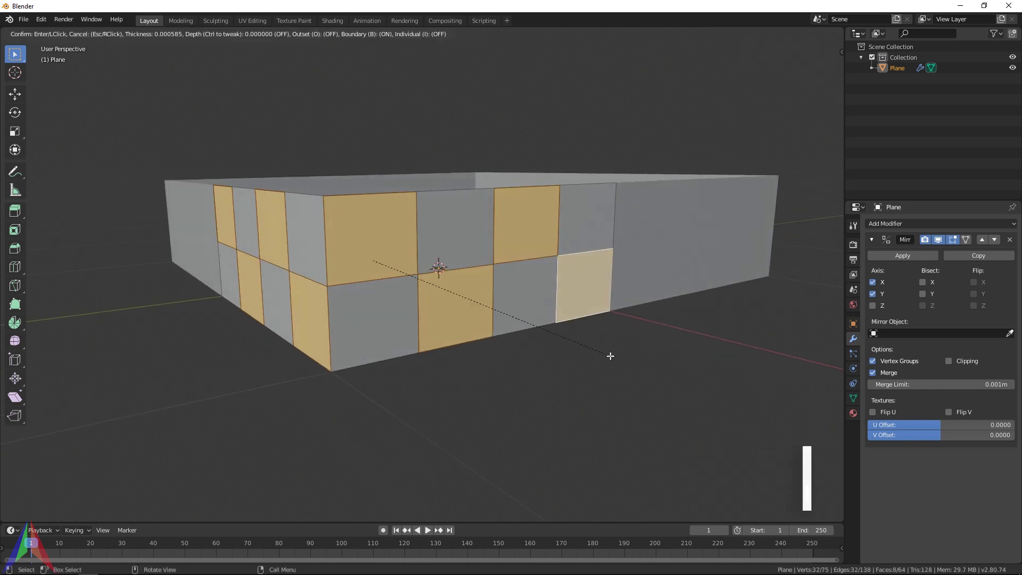
key(Escape)
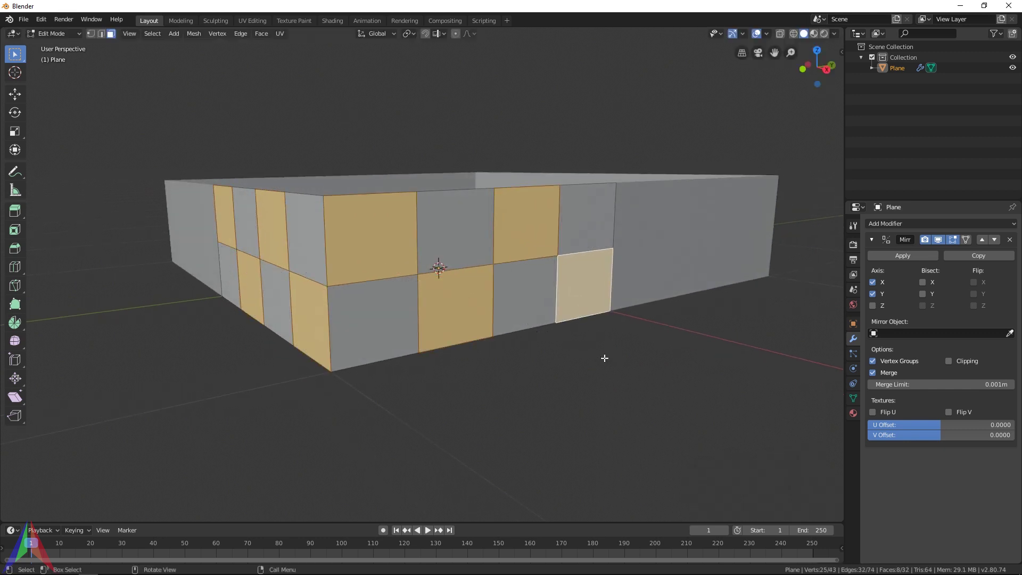
key(ctrl+z)
shift+click(306, 244)
middle_drag(347, 251, 376, 251)
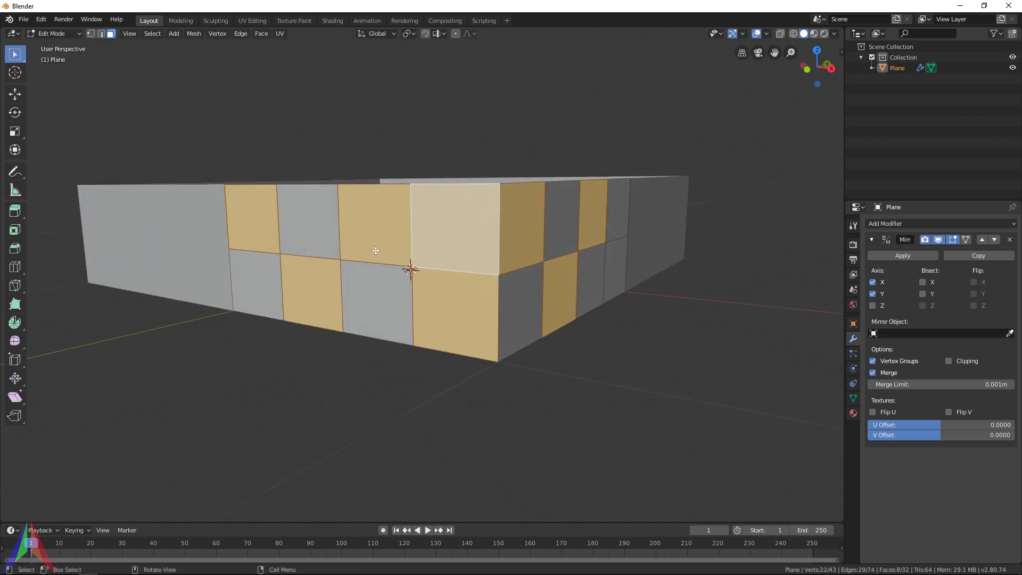
key(i)
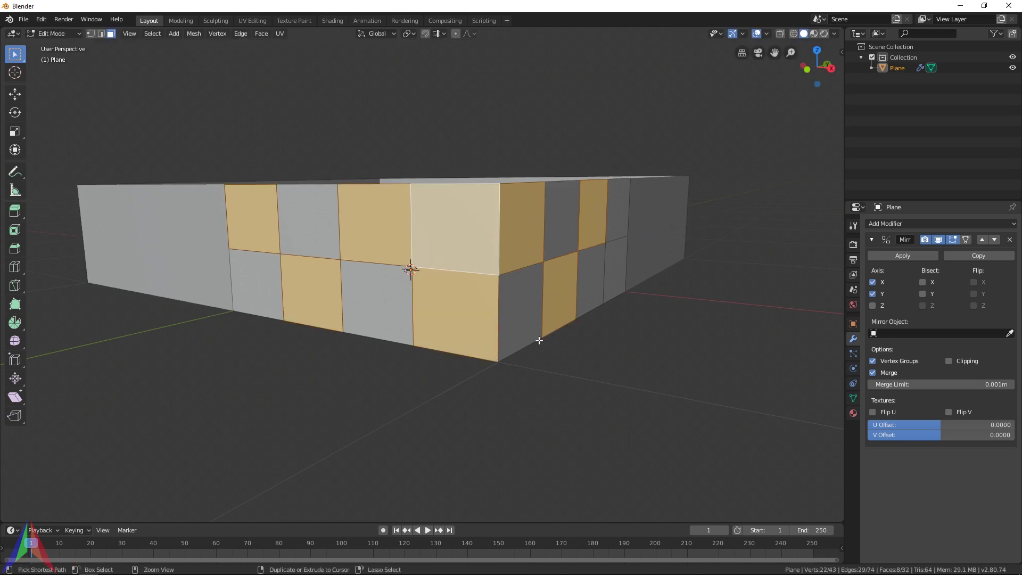
key(ctrl+z)
middle_drag(532, 337, 509, 336)
Inset the checker panels, then reselect corner and side panels and inset them.
key(i)
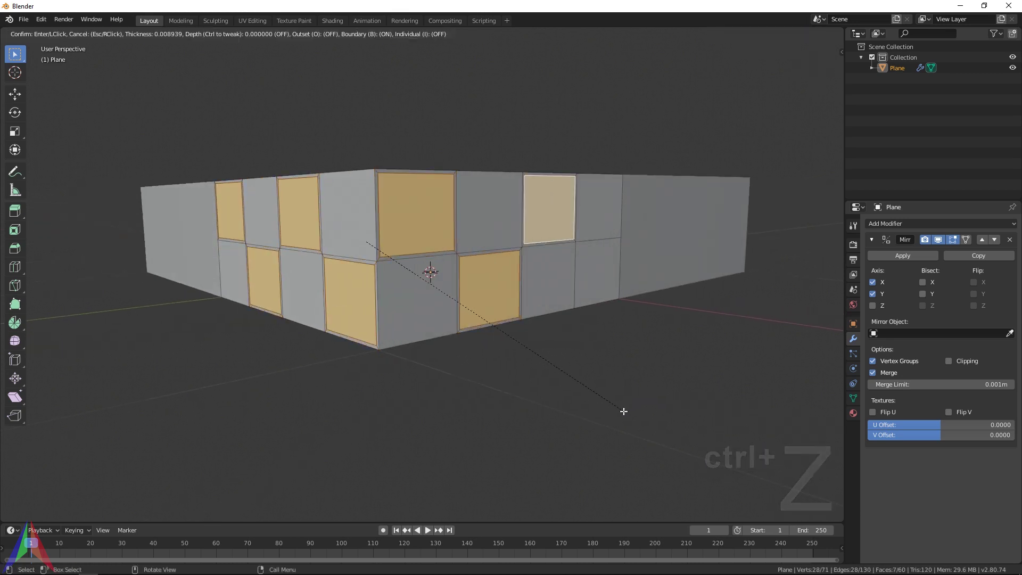
click(619, 412)
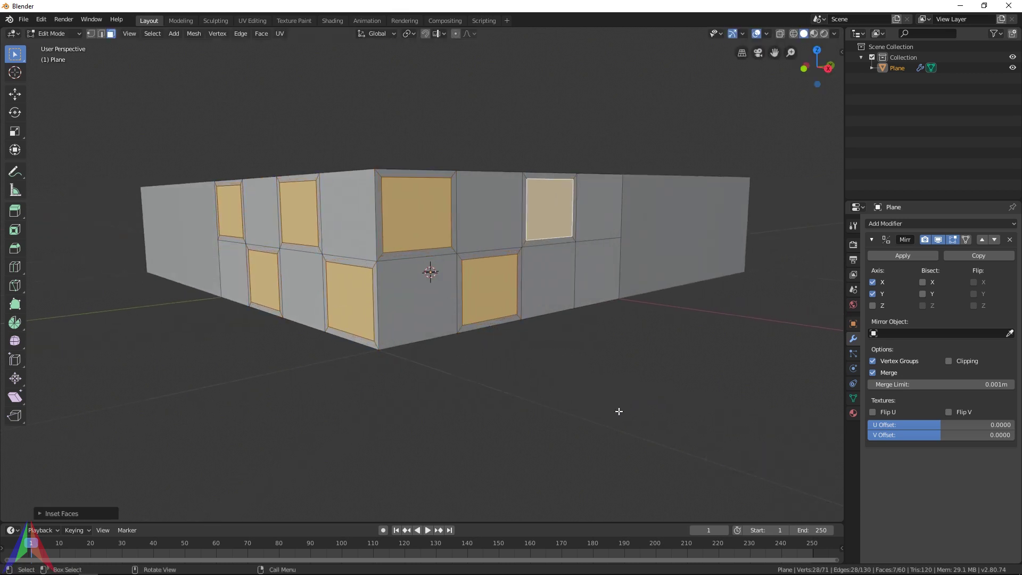
click(408, 299)
shift+click(302, 292)
shift+click(261, 212)
shift+click(233, 273)
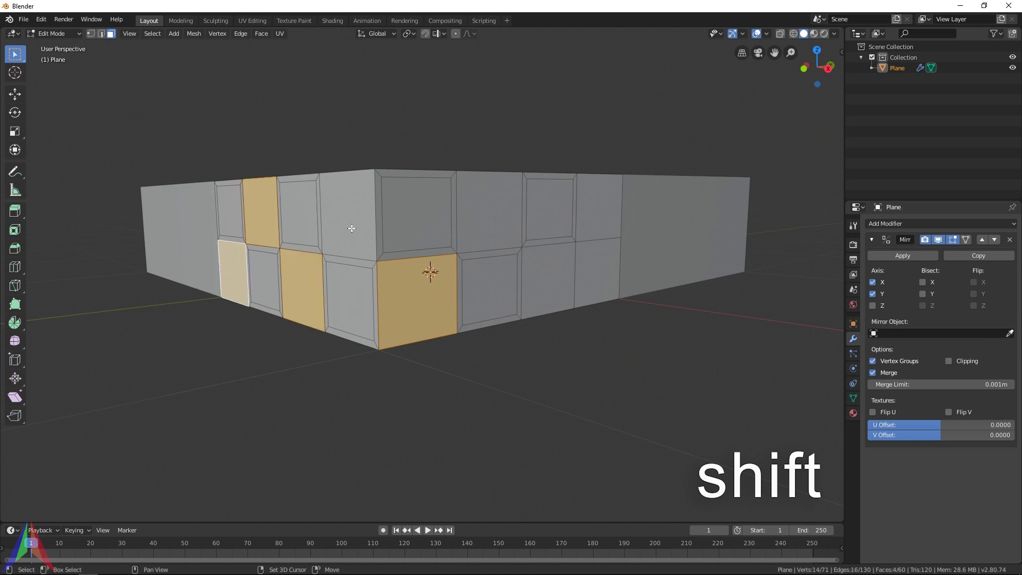
shift+click(352, 228)
shift+click(481, 220)
shift+click(547, 274)
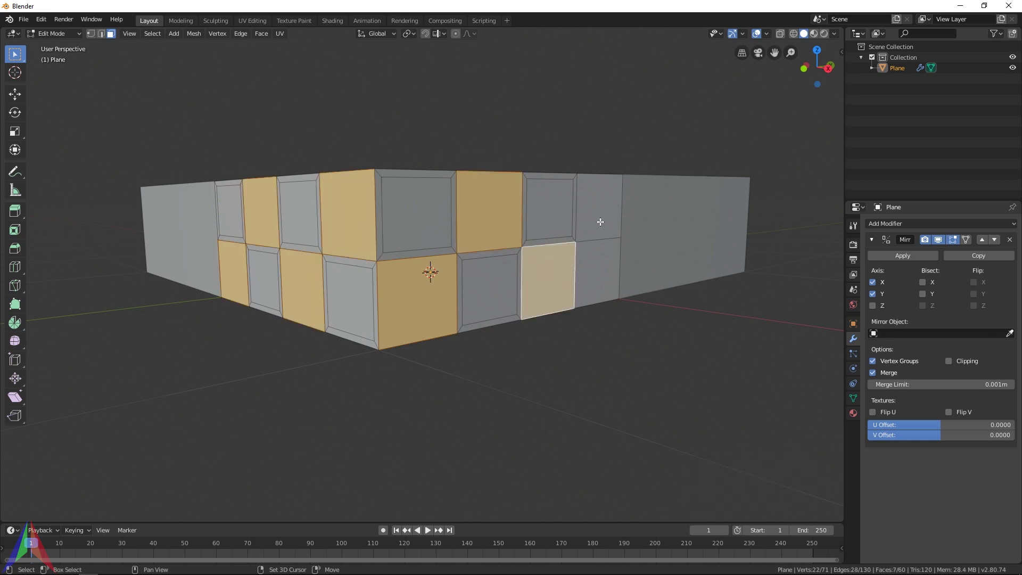
key(ctrl+z)
key(ctrl+z)
key(ctrl+z)
key(ctrl+z)
key(ctrl+z)
key(ctrl+z)
key(ctrl+z)
key(ctrl+z)
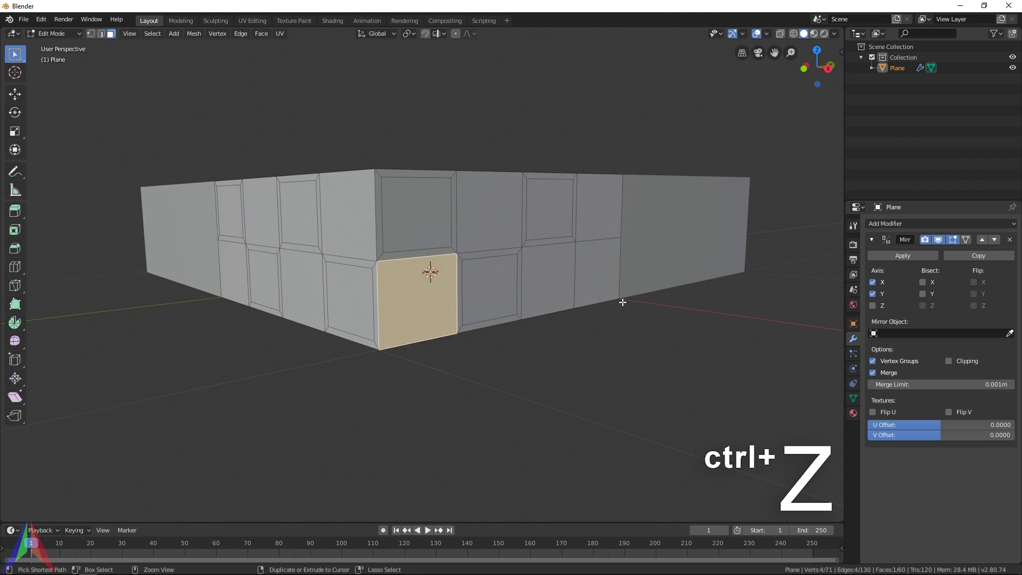
shift+click(596, 287)
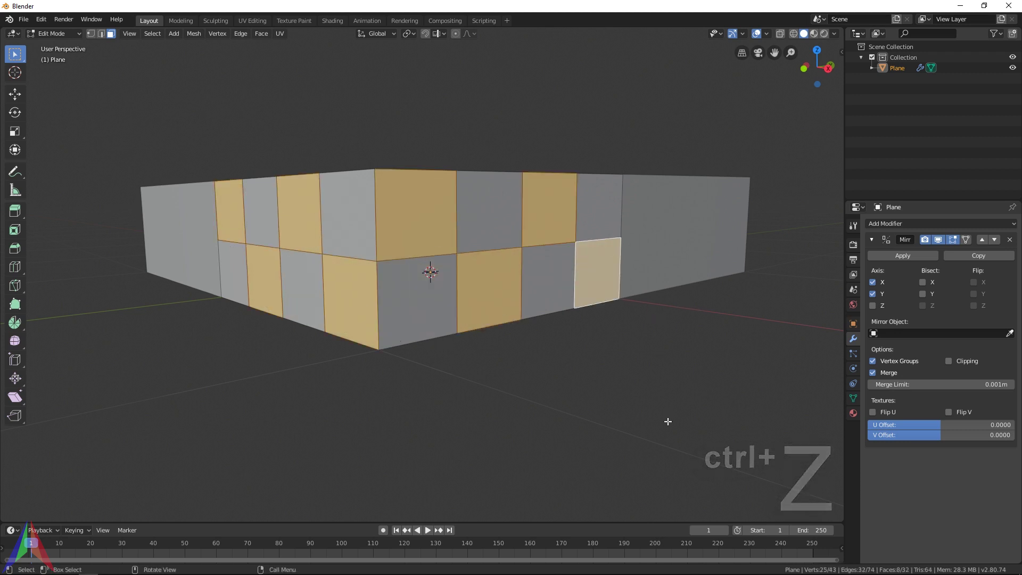
key(i)
click(659, 440)
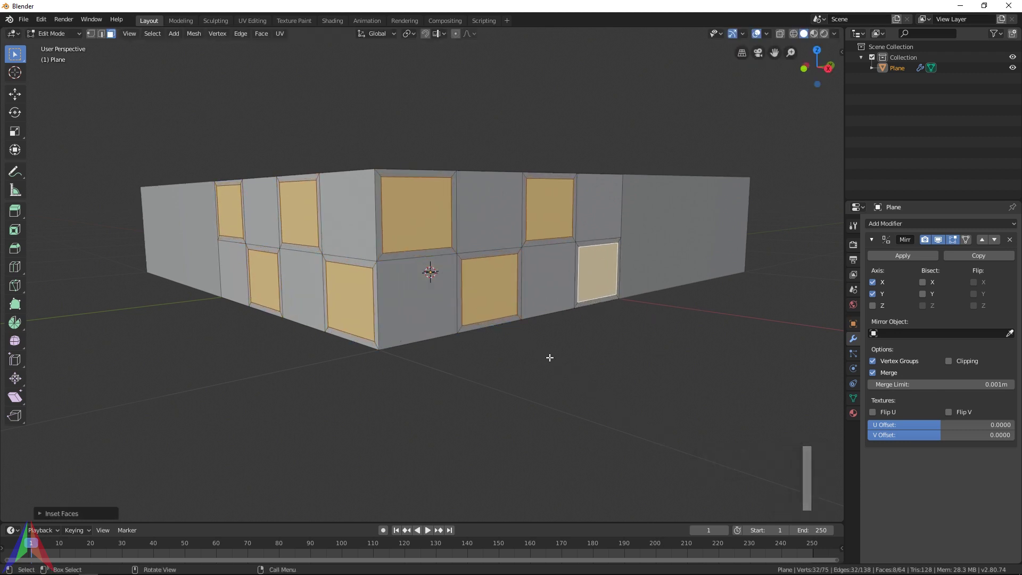
Select eight more checker panels across the walls and inset them.
click(586, 188)
shift+click(548, 281)
shift+click(482, 223)
shift+click(417, 290)
shift+click(341, 213)
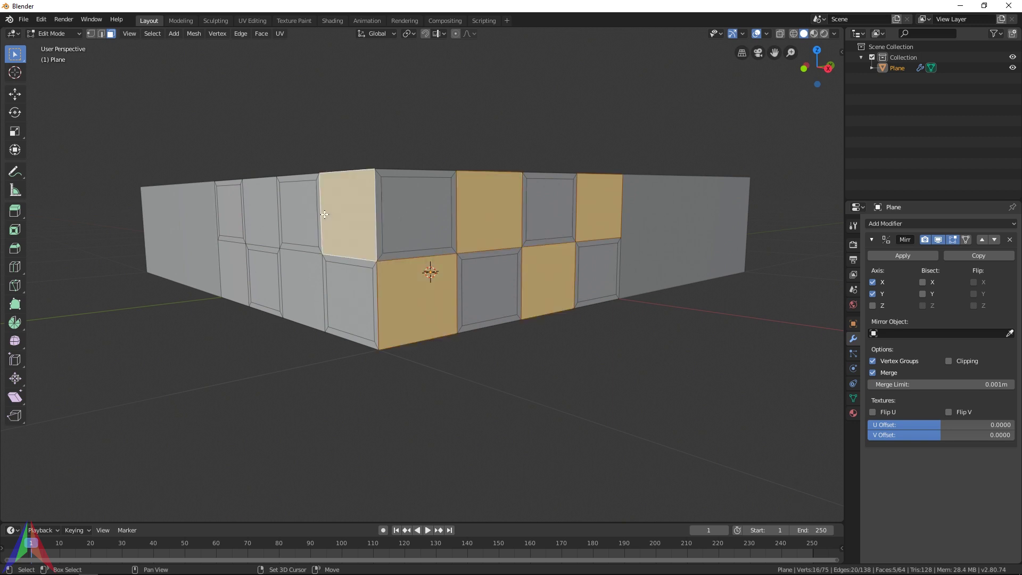
shift+click(293, 282)
shift+click(252, 207)
shift+click(235, 269)
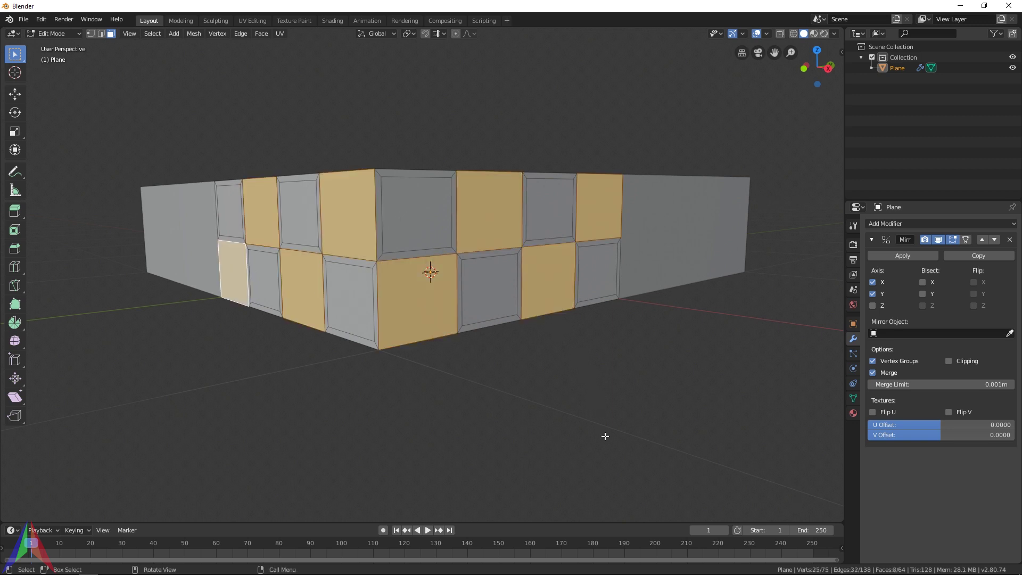
key(i)
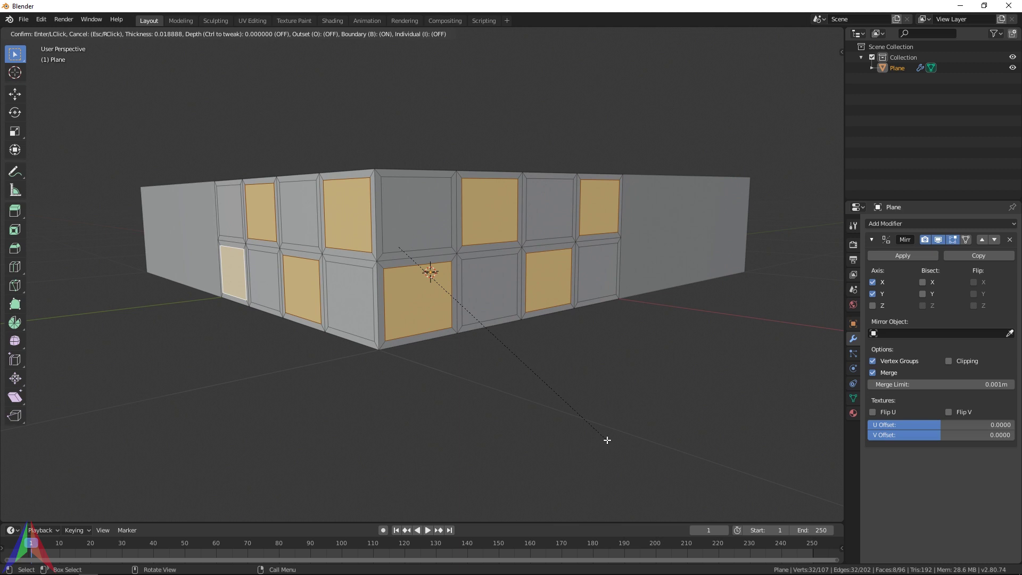
click(608, 440)
Select eight window faces on the left wall and extrude them along their normals.
shift+click(348, 301)
shift+click(266, 275)
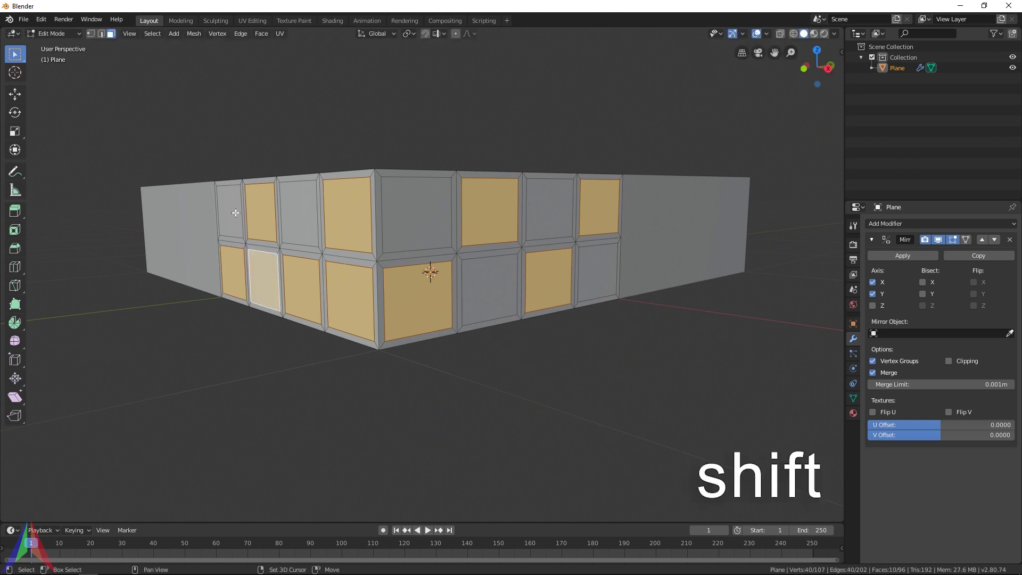
click(236, 214)
shift+click(261, 213)
shift+click(347, 214)
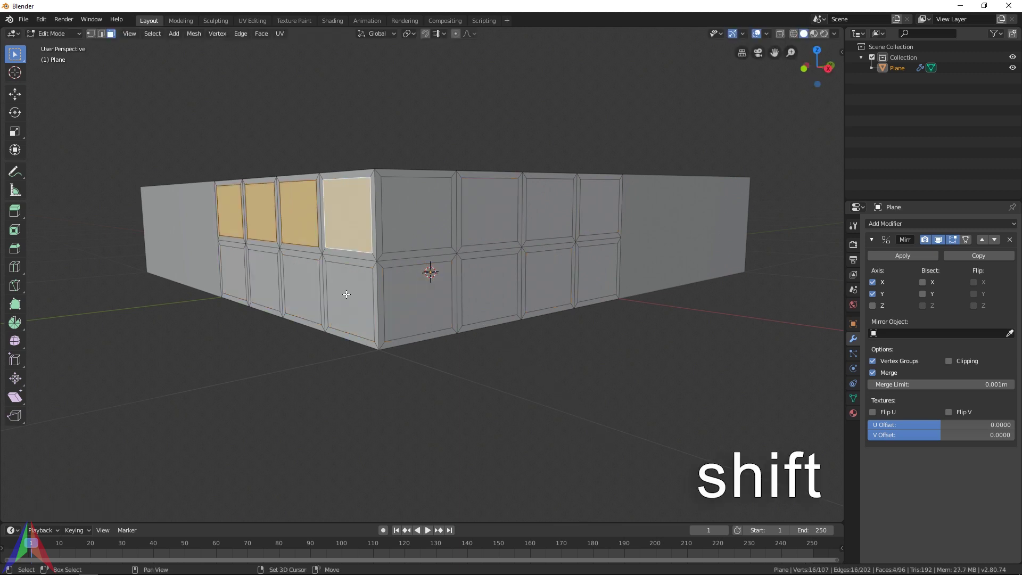
shift+click(349, 300)
shift+click(302, 290)
shift+click(263, 279)
shift+click(233, 271)
middle_drag(300, 296, 438, 302)
key(e)
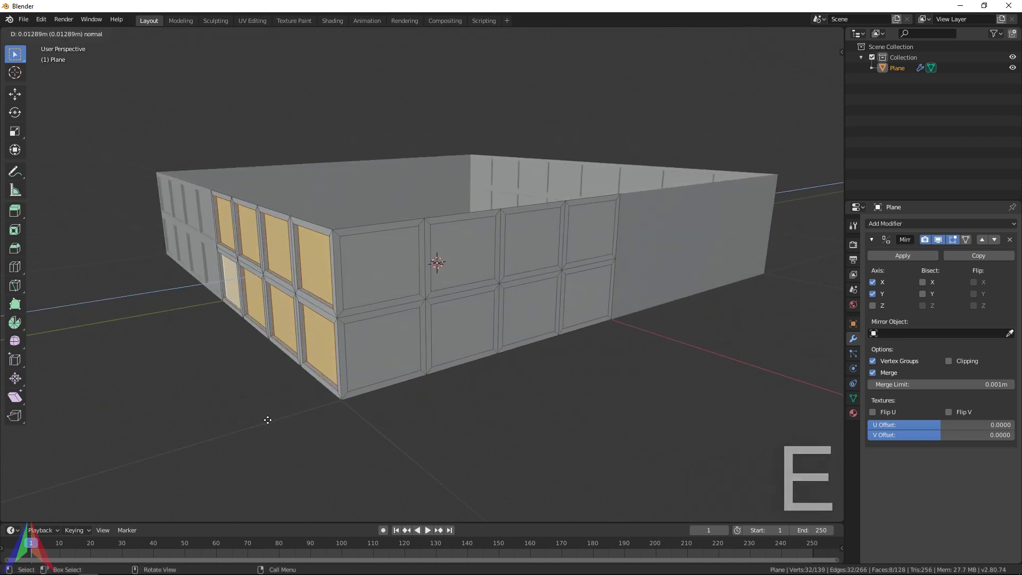
click(268, 420)
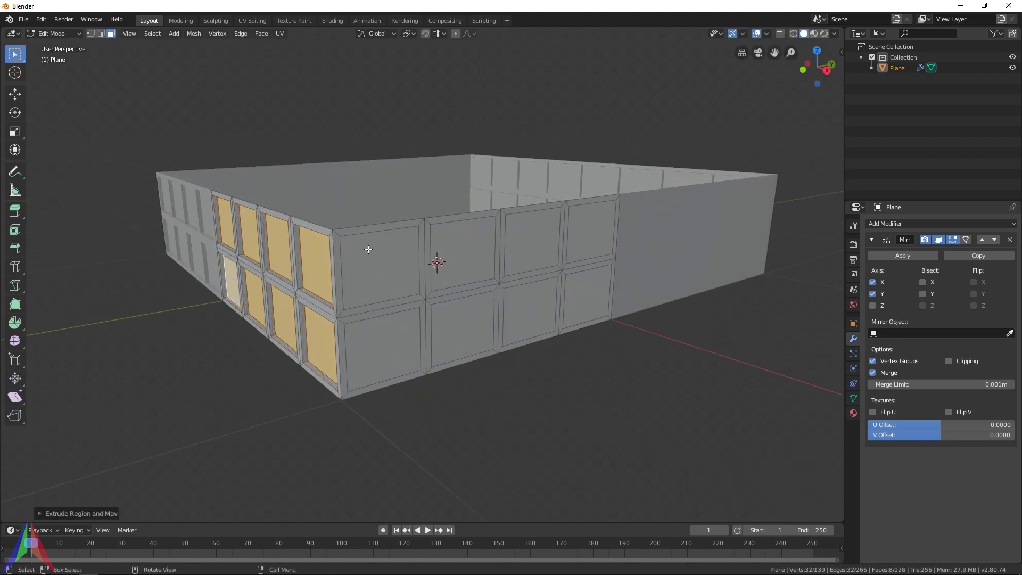
Extrude eight window faces on the other wall, then switch to Vertex select with nothing selected.
click(368, 282)
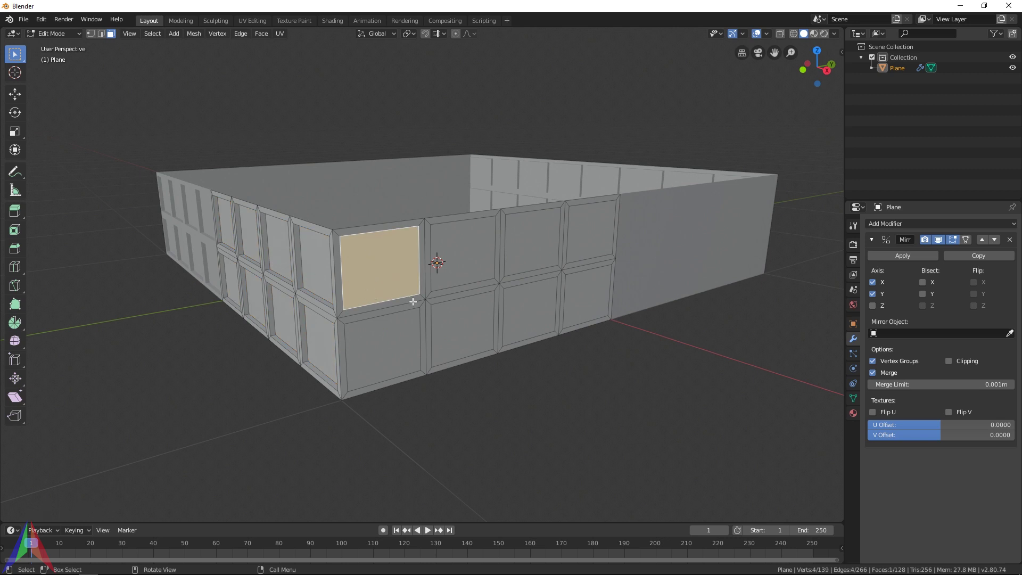
shift+click(466, 250)
shift+click(533, 242)
shift+click(591, 232)
shift+click(585, 296)
shift+click(530, 312)
shift+click(461, 320)
shift+click(378, 346)
middle_drag(378, 346, 63, 36)
key(e)
click(398, 334)
click(92, 37)
key(alt+a)
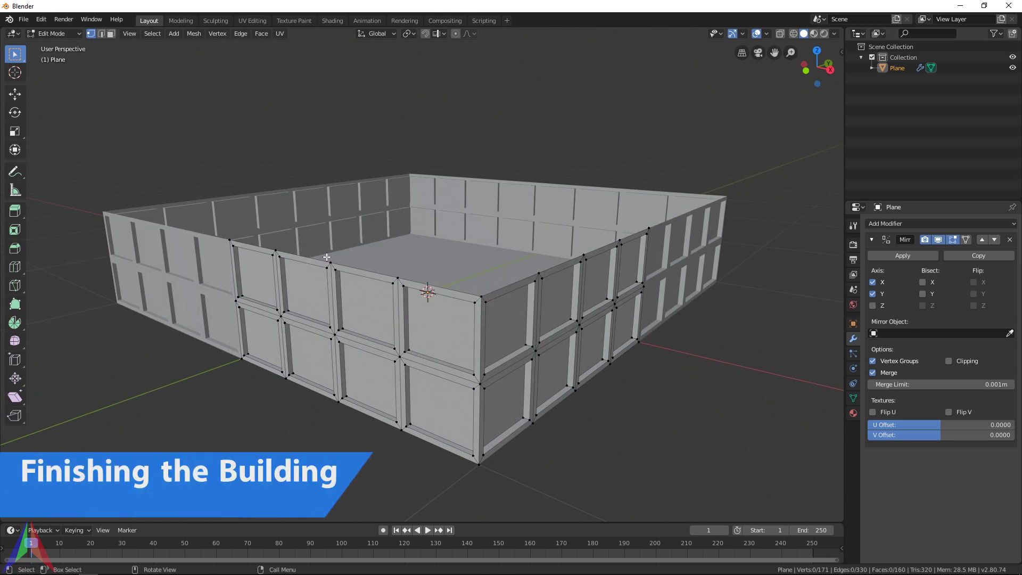
Extrude the top wall edges straight up about 0.32 m and return to Object Mode.
click(649, 227)
middle_drag(649, 226, 467, 250)
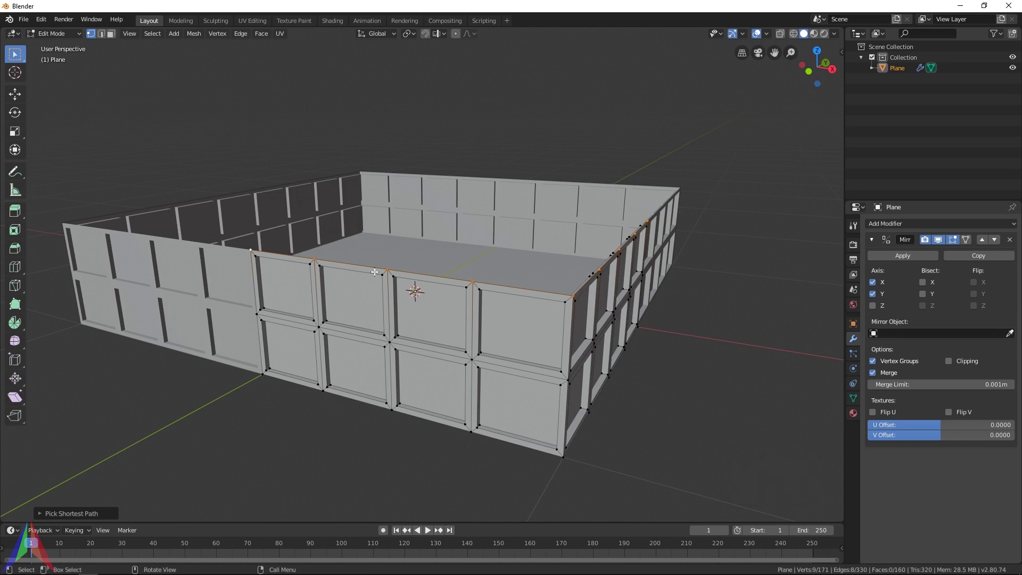
key(e)
key(z)
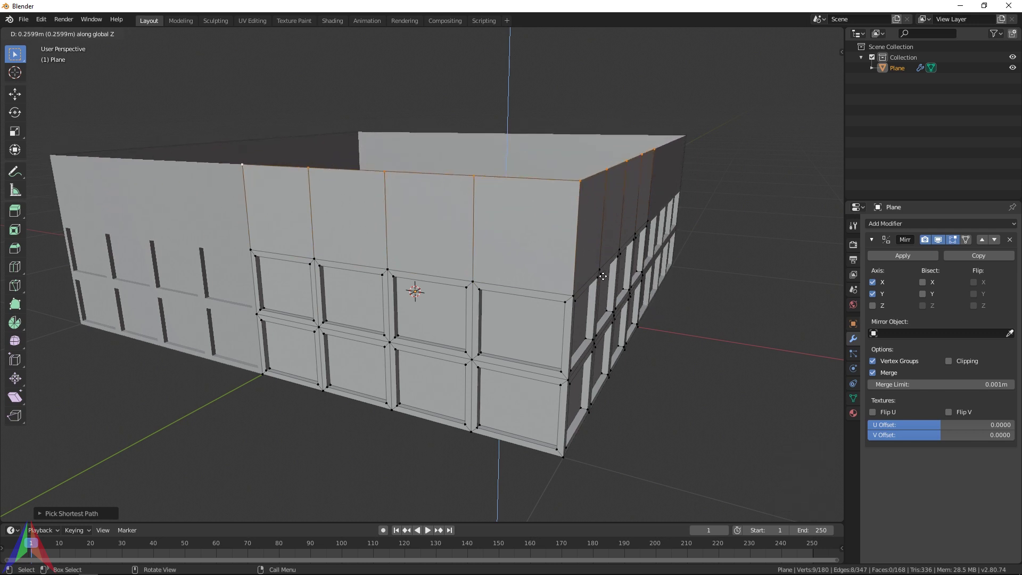
click(594, 251)
key(Tab)
scroll(593, 251, down, 2)
middle_drag(592, 251, 736, 248)
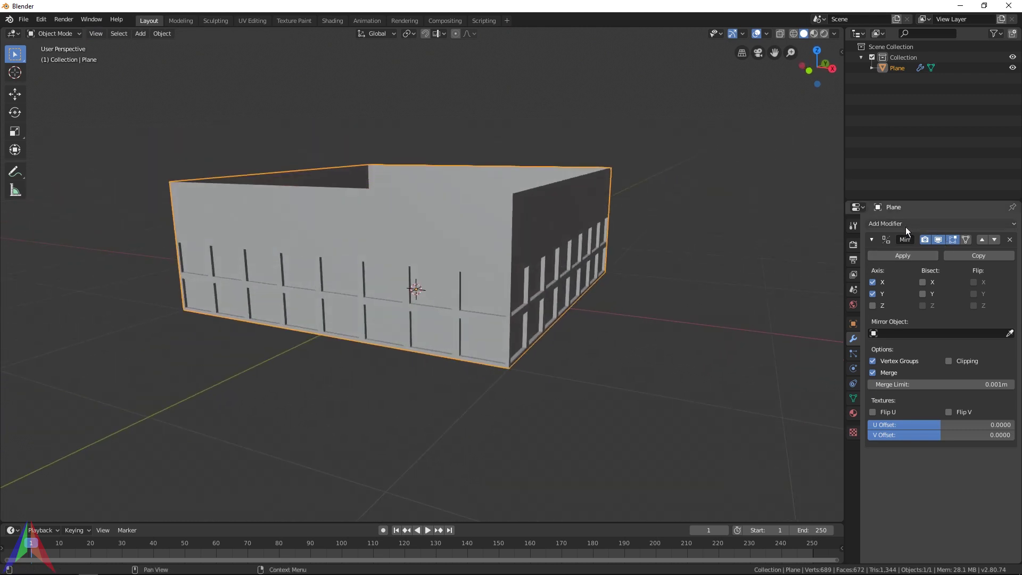
Add an Array modifier to the wall section.
click(872, 222)
click(798, 245)
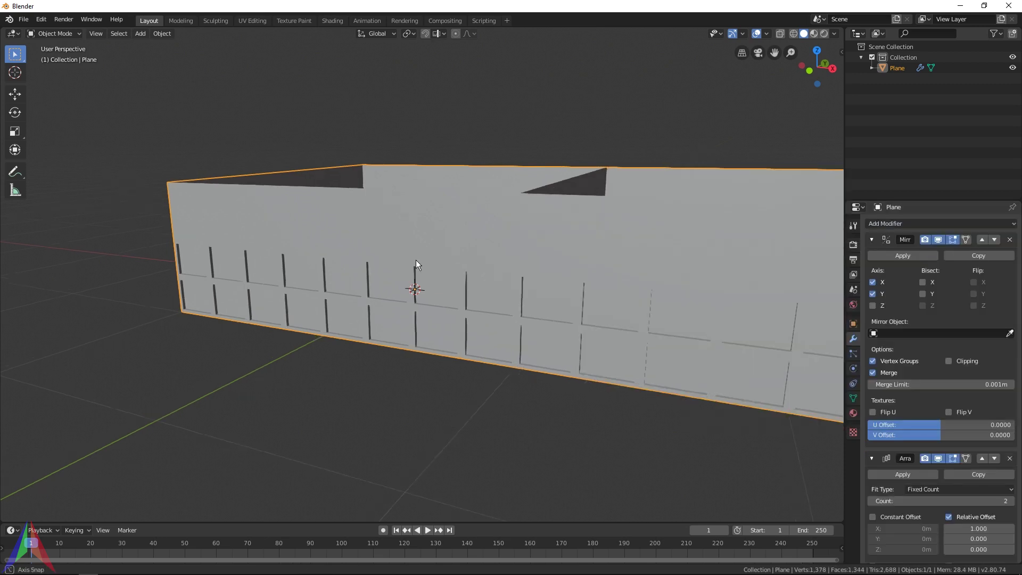
middle_drag(420, 261, 427, 304)
scroll(224, 274, down, 3)
middle_drag(600, 290, 579, 282)
scroll(580, 282, up, 2)
scroll(489, 268, up, 5)
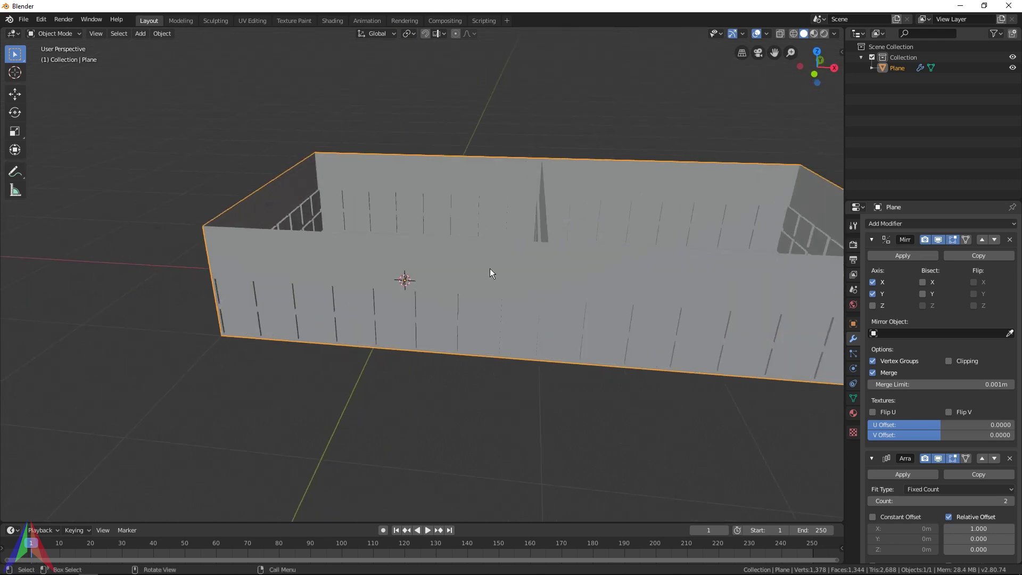
Set the Array's Relative Offset to X 0 and Z 1 so copies stack upward.
click(972, 527)
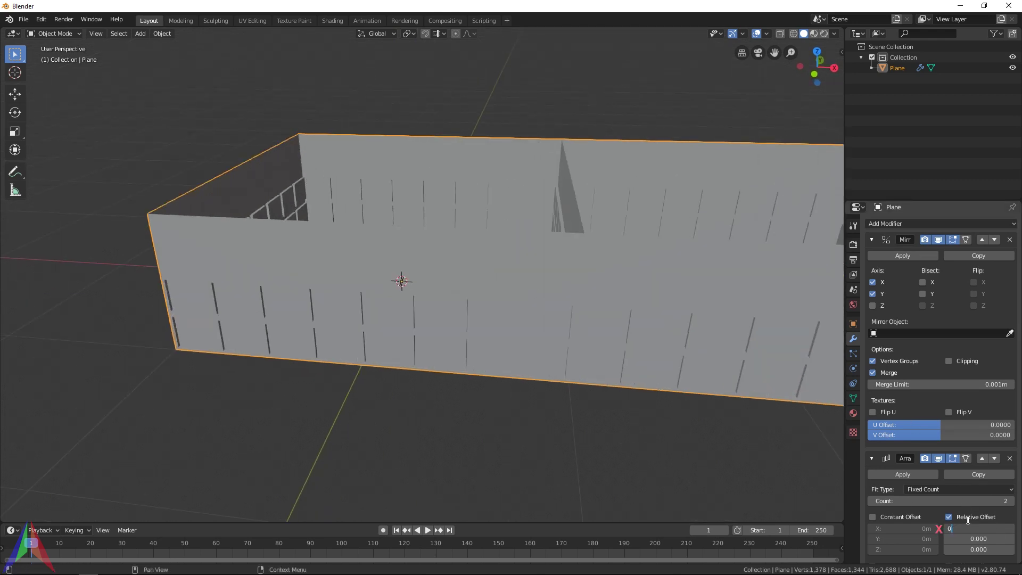
text(0)
key(Return)
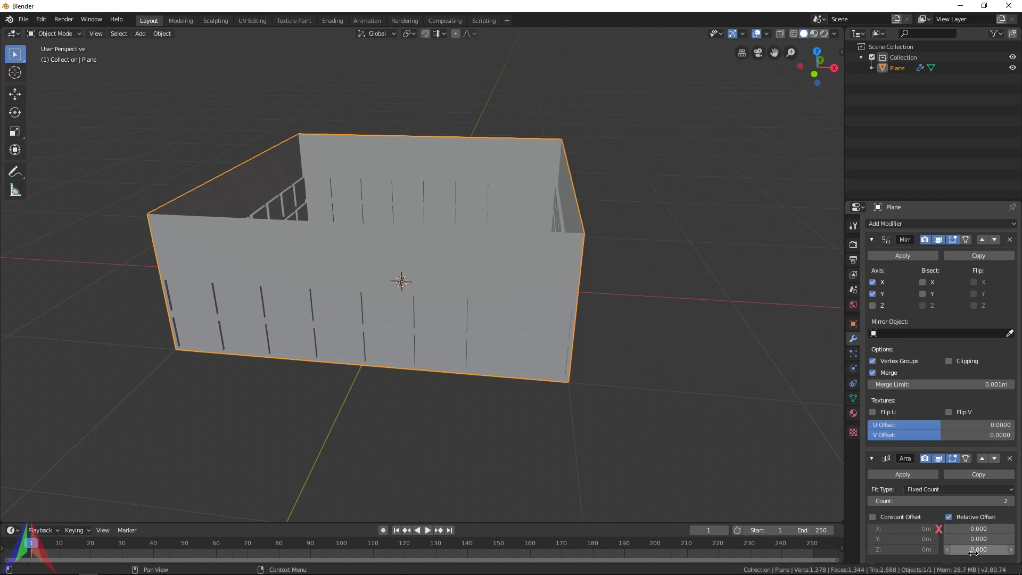
click(970, 546)
text(1)
key(Return)
middle_drag(781, 516, 543, 447)
middle_drag(458, 246, 511, 282)
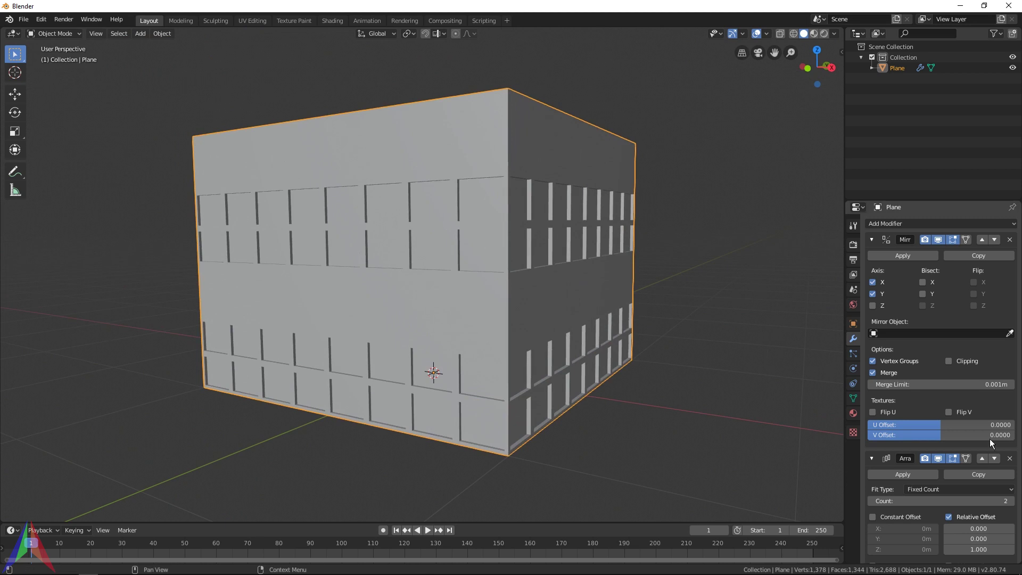
Raise the Array count to 11 storeys.
click(1012, 502)
click(1011, 502)
scroll(490, 325, down, 5)
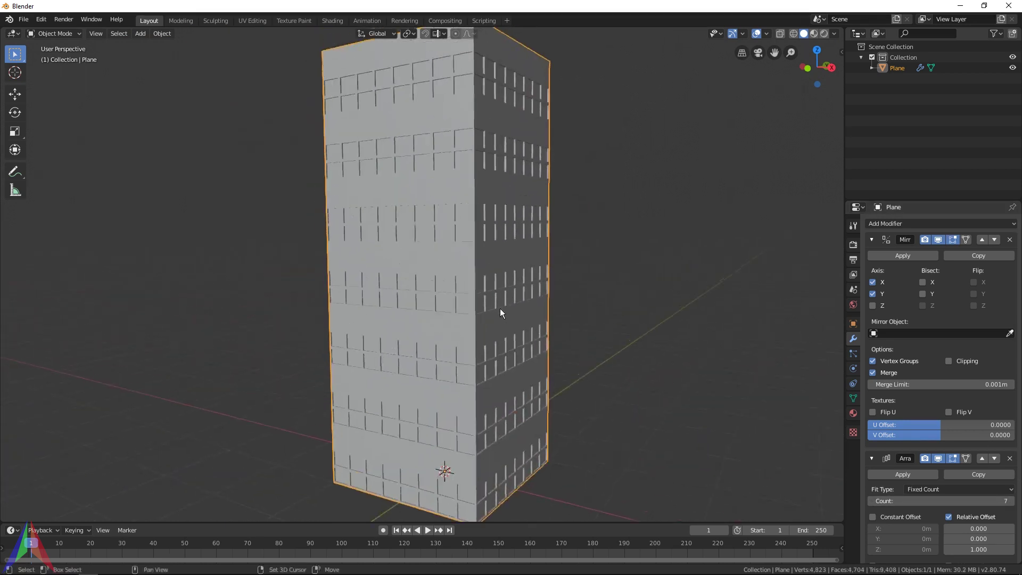
middle_drag(491, 324, 468, 319)
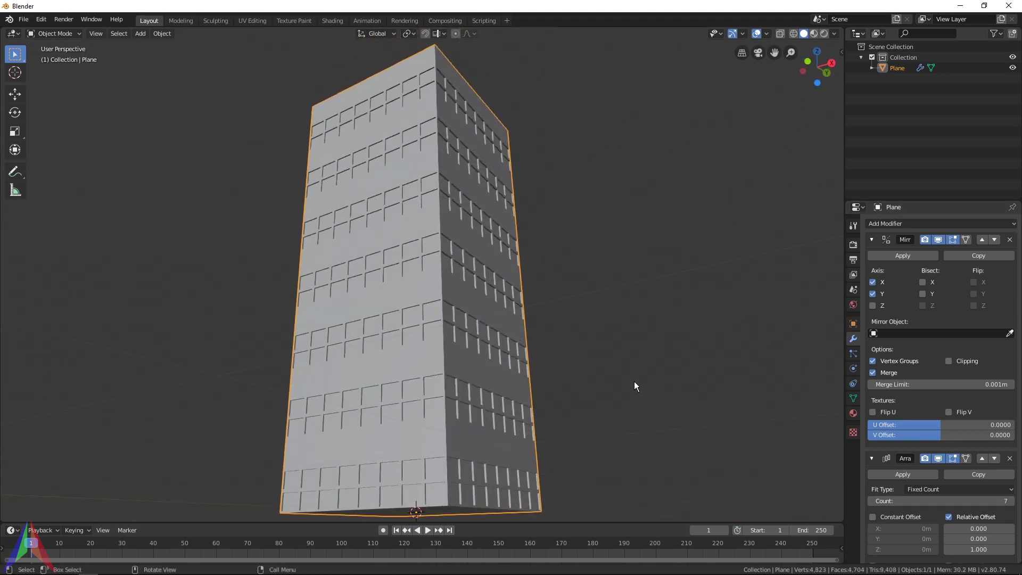
click(1011, 502)
click(1011, 502)
click(1011, 502)
click(1011, 502)
middle_drag(623, 301, 586, 372)
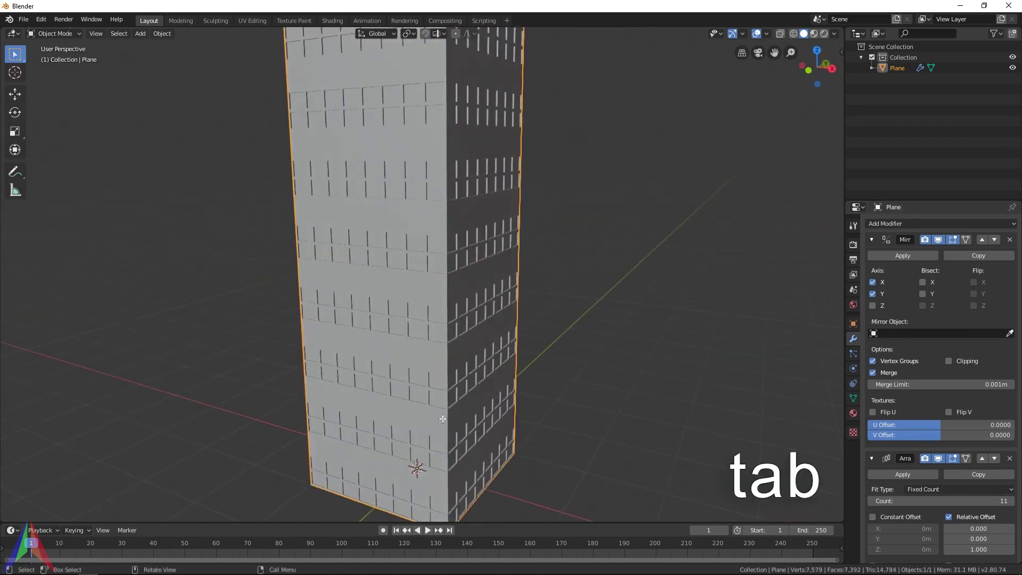
Switch the tower back into Edit Mode.
key(Tab)
scroll(476, 447, up, 6)
scroll(476, 447, down, 5)
middle_drag(476, 448, 32, 44)
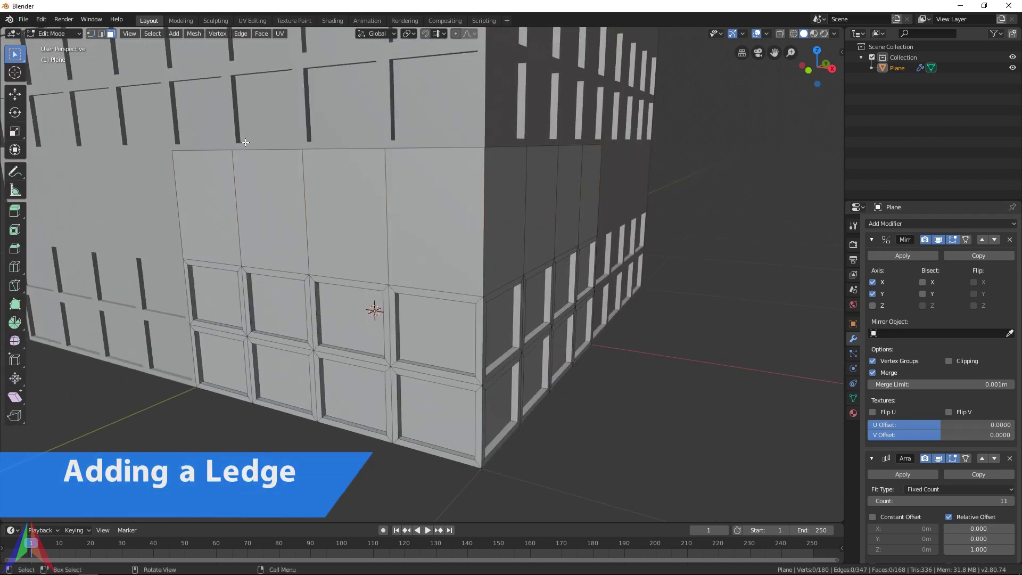
Add a horizontal loop cut near the top of the wall section.
middle_drag(467, 246, 422, 235)
key(ctrl+r)
click(419, 178)
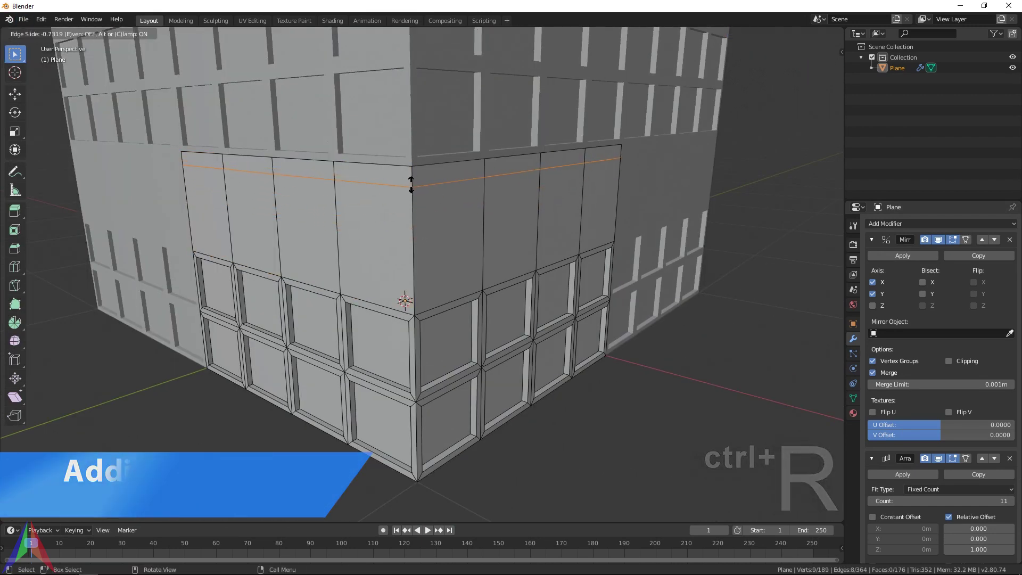
click(414, 184)
Select the top band faces in face mode and extrude them outward into a ledge.
click(111, 33)
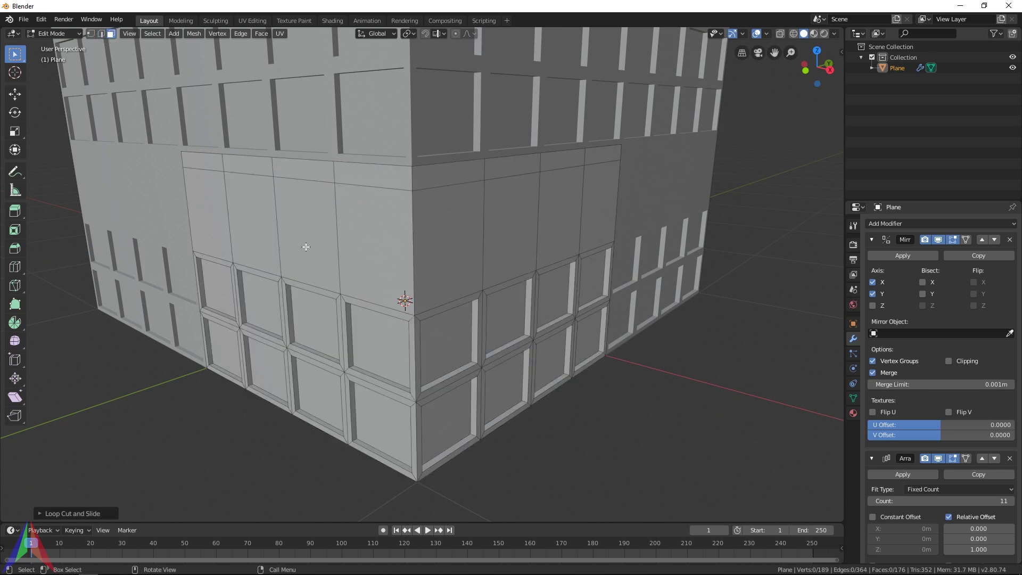
click(192, 162)
shift+click(378, 181)
shift+click(307, 175)
middle_drag(306, 175, 250, 249)
key(e)
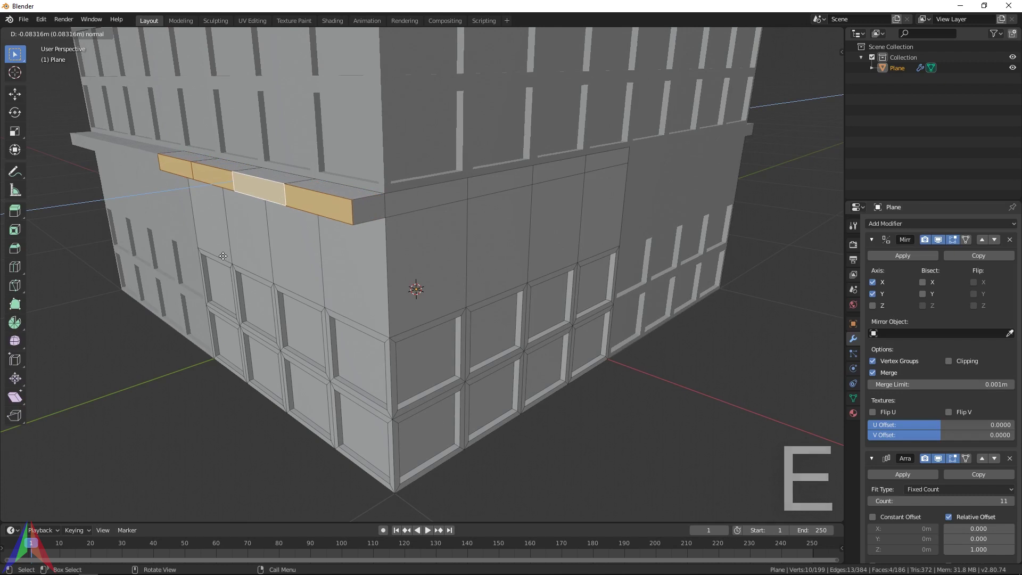
click(222, 256)
Extrude the band faces right of the corner into a ledge, then return to Object Mode.
click(367, 211)
shift+click(441, 204)
shift+click(483, 193)
shift+click(565, 179)
shift+click(598, 163)
shift+click(574, 168)
shift+click(570, 183)
shift+click(570, 183)
middle_drag(468, 201, 392, 263)
key(e)
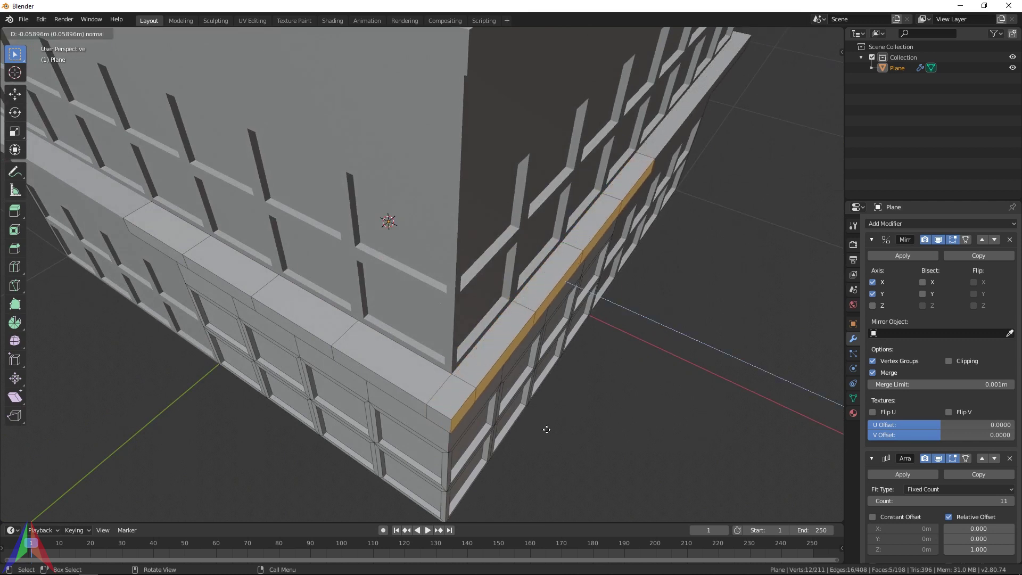
click(555, 433)
key(Tab)
scroll(555, 433, down, 8)
middle_drag(445, 290, 464, 228)
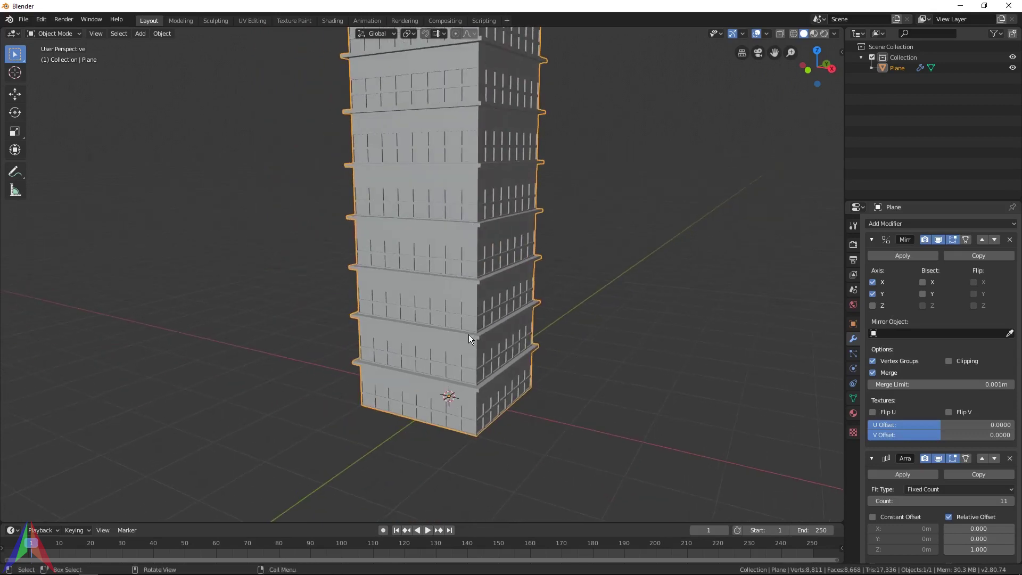
Inspect the ledge corner in Edit Mode, then go back to Object Mode.
key(Tab)
scroll(469, 335, up, 7)
scroll(415, 313, up, 3)
middle_drag(361, 339, 476, 326)
scroll(365, 213, down, 5)
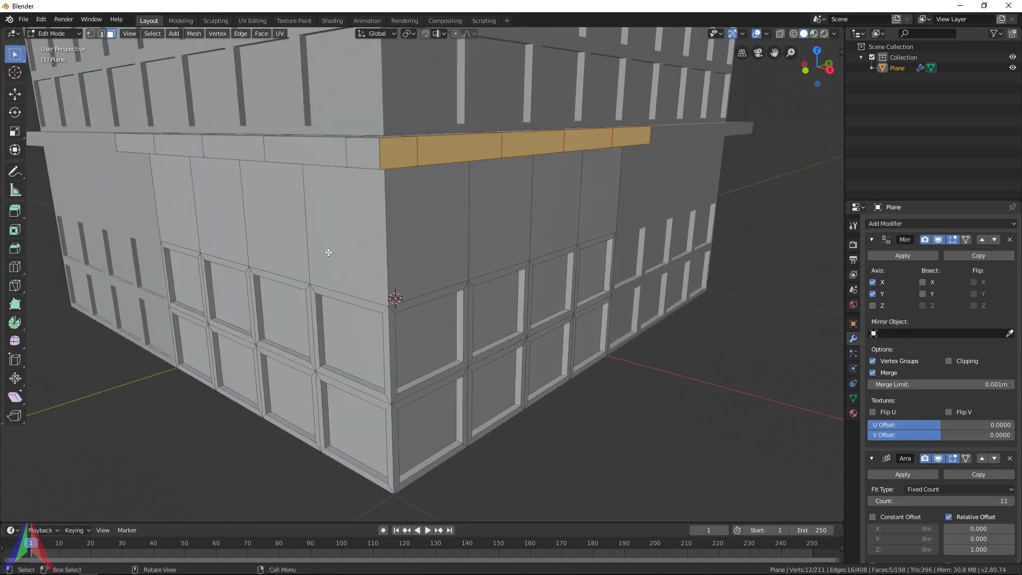
key(Tab)
scroll(827, 259, down, 2)
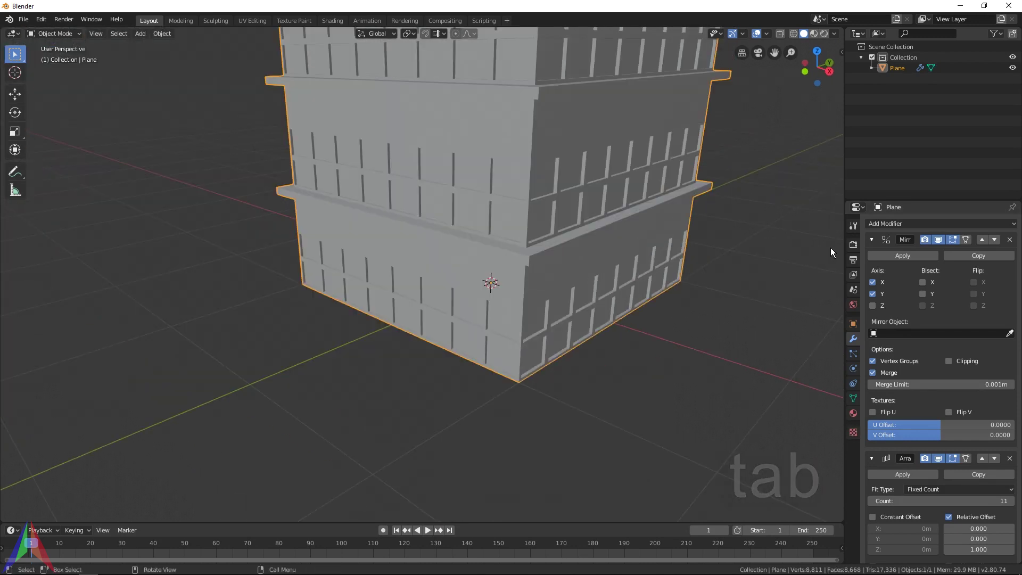
Collapse the Mirror and Array modifier panels and save the tower as Building.blend.
click(871, 240)
click(872, 258)
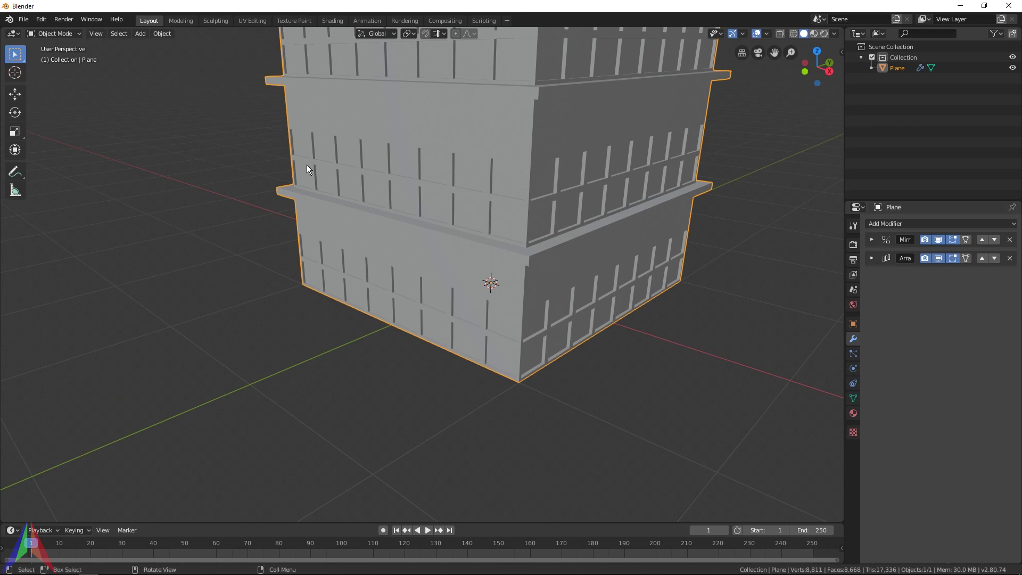
click(884, 225)
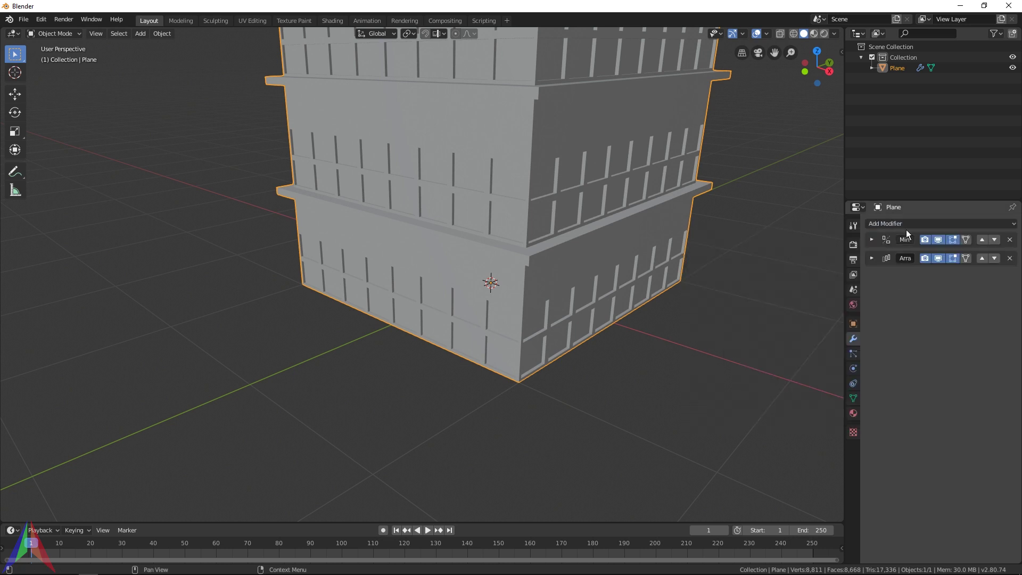
scroll(452, 229, down, 5)
key(ctrl+s)
middle_drag(453, 229, 373, 170)
Start a new General scene with the default cube.
click(22, 19)
mouse_move(54, 32)
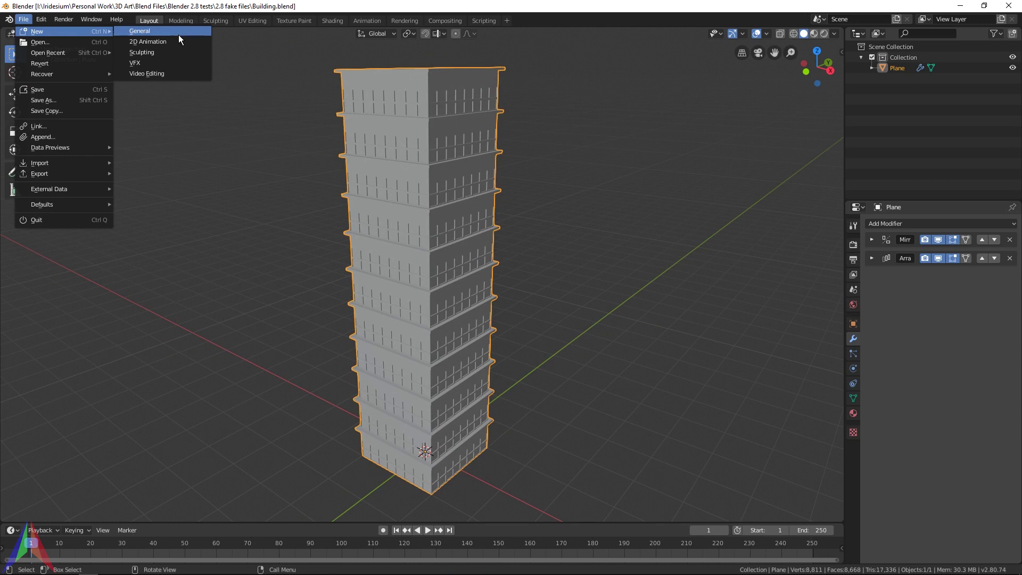
click(172, 37)
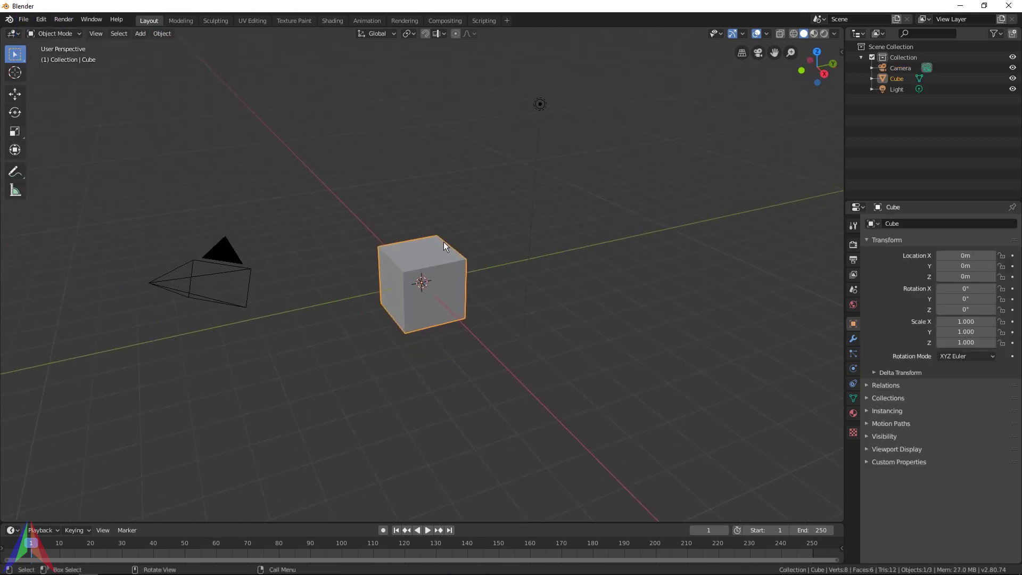
scroll(455, 296, up, 2)
middle_drag(442, 286, 413, 269)
scroll(378, 261, up, 1)
Add a centred vertical loop cut through the default cube in Edit Mode.
key(Tab)
key(ctrl+r)
click(415, 265)
right_click(415, 265)
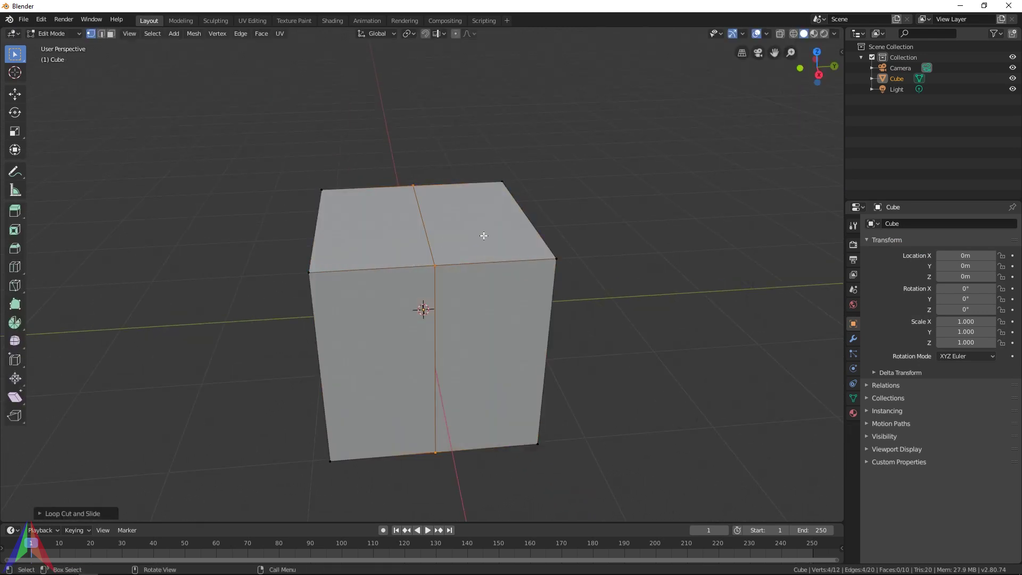
middle_drag(340, 258, 447, 241)
key(Tab)
Load the bridge asset scene, select the deck and truss, and view them in Edit Mode.
click(23, 19)
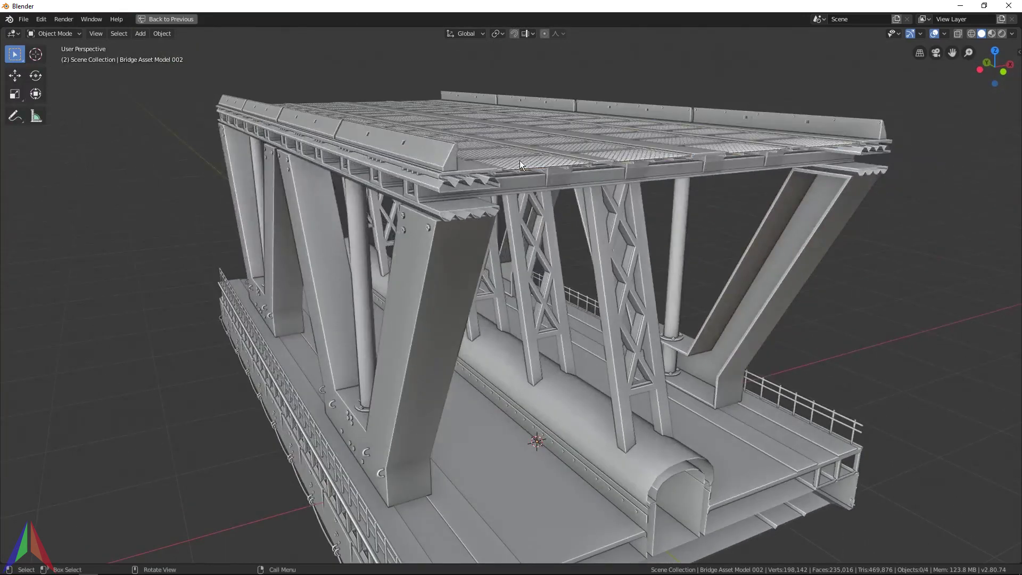
click(520, 160)
middle_drag(519, 161, 398, 380)
shift+click(307, 274)
key(Tab)
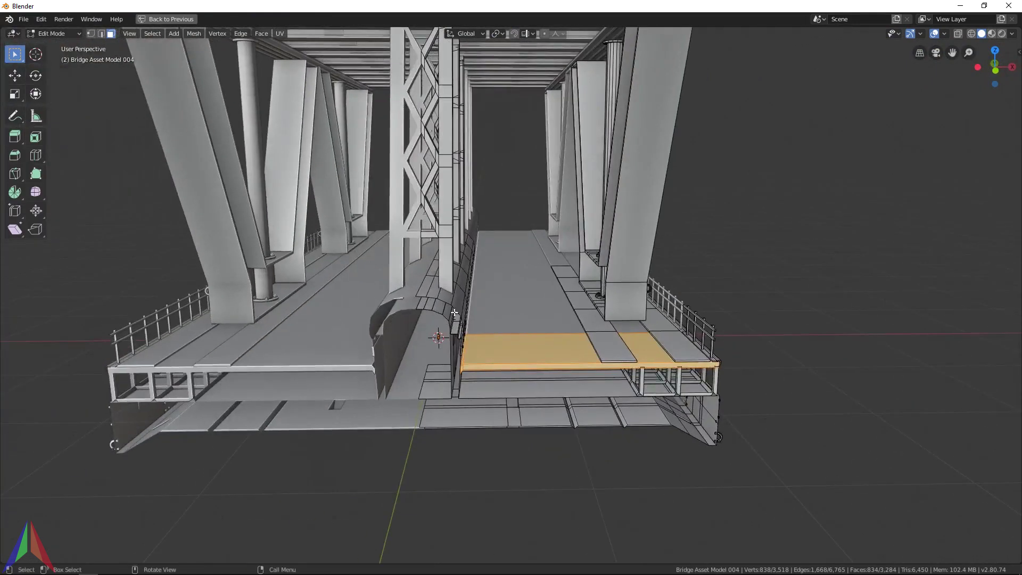
scroll(453, 311, down, 3)
middle_drag(453, 312, 697, 335)
scroll(697, 336, up, 4)
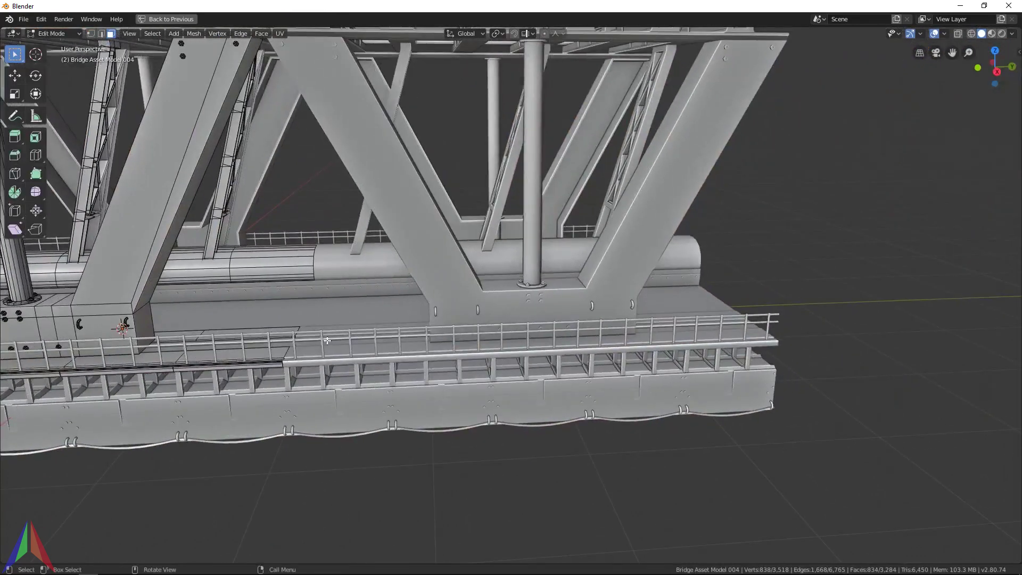
scroll(327, 341, down, 5)
middle_drag(327, 341, 434, 161)
In Object Mode, view the bridge from below, at the railing, and from above the deck.
key(Tab)
scroll(448, 265, up, 5)
middle_drag(448, 265, 528, 277)
scroll(545, 299, up, 4)
middle_drag(448, 311, 467, 317)
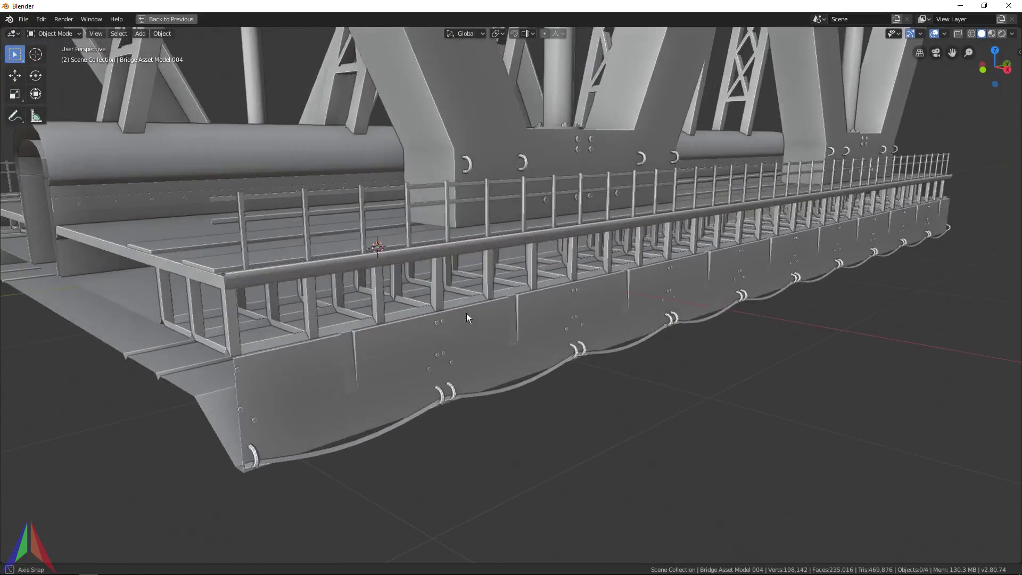
scroll(335, 372, down, 10)
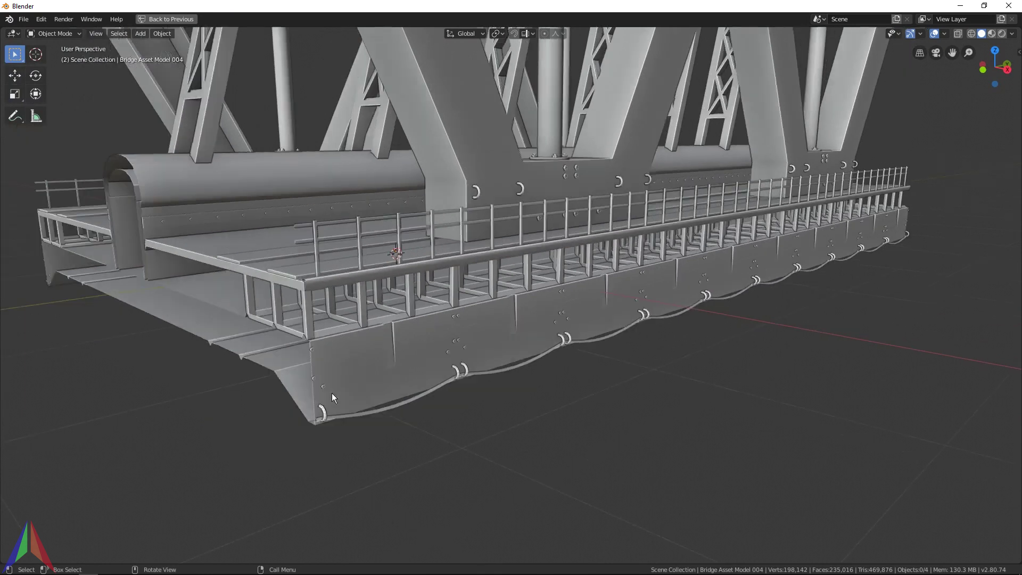
shift+middle_drag(438, 218, 388, 349)
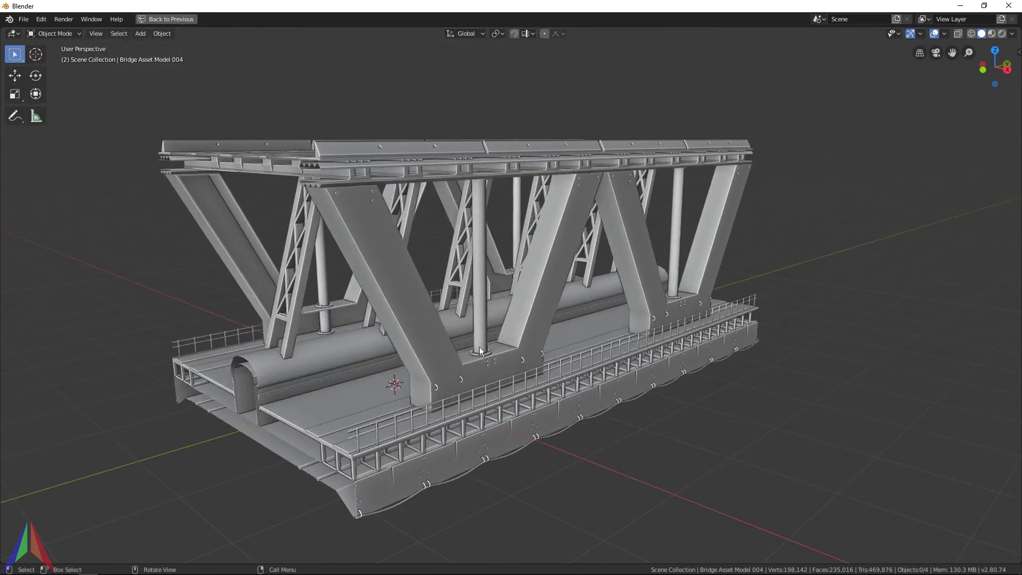
middle_drag(499, 358, 483, 385)
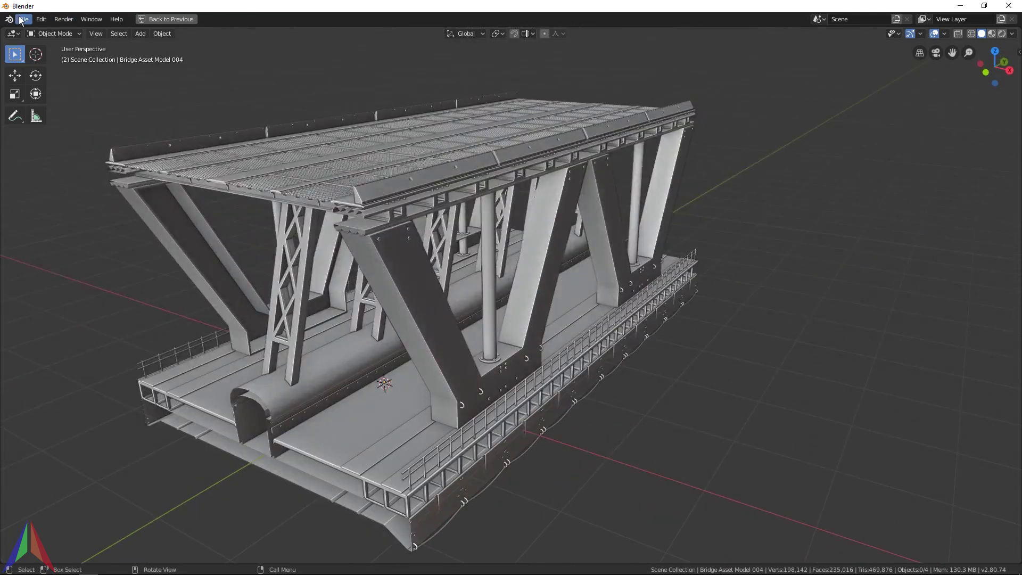
Hide the Bridges and Pipes collections, show Pylons, and maximize the 3D view.
click(22, 19)
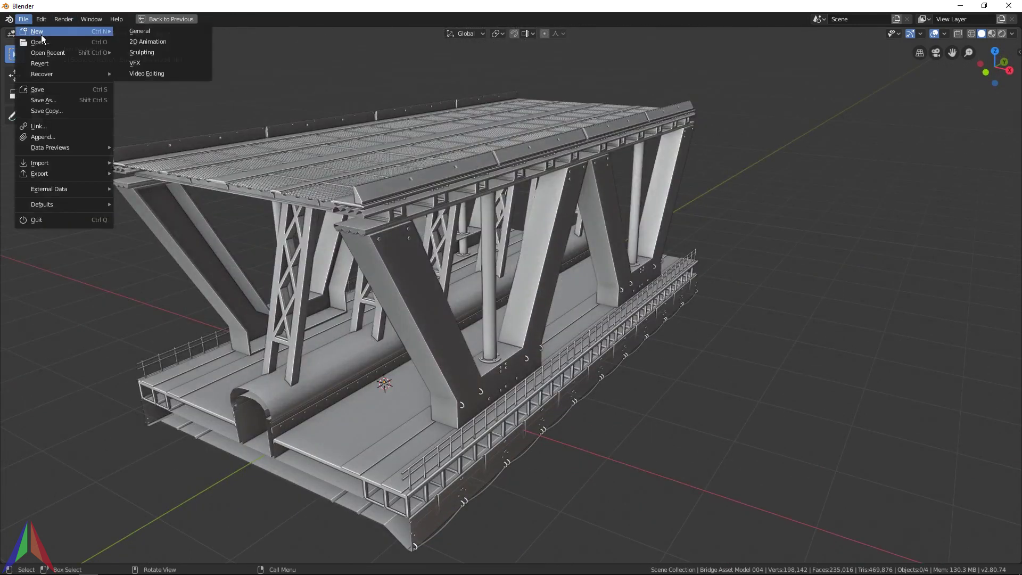
key(ctrl+space)
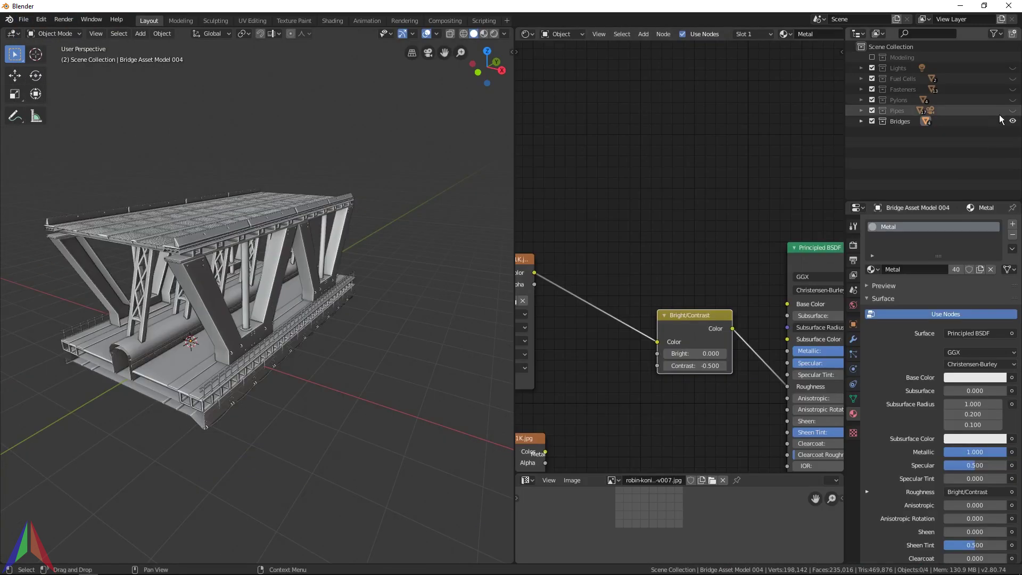
click(1013, 121)
click(1013, 110)
click(1013, 111)
click(1013, 100)
key(ctrl+space)
Select the central column part Cube.001 and enter Edit Mode, zooming into its pipes.
middle_drag(378, 216, 404, 319)
scroll(494, 210, down, 4)
click(549, 256)
middle_drag(550, 257, 781, 214)
click(591, 229)
scroll(500, 292, up, 5)
click(500, 292)
key(Tab)
middle_drag(499, 292, 536, 291)
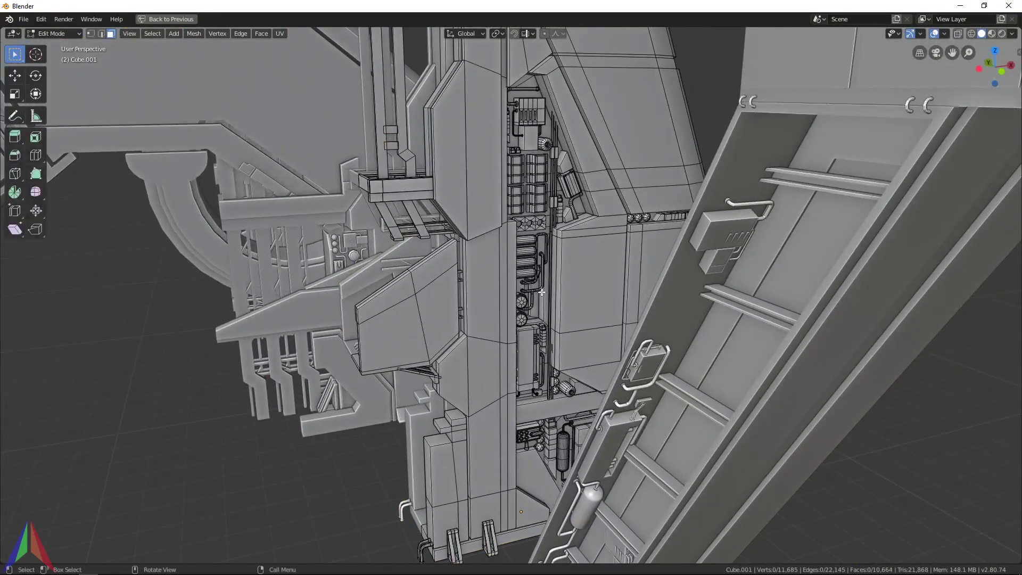
scroll(540, 265, up, 2)
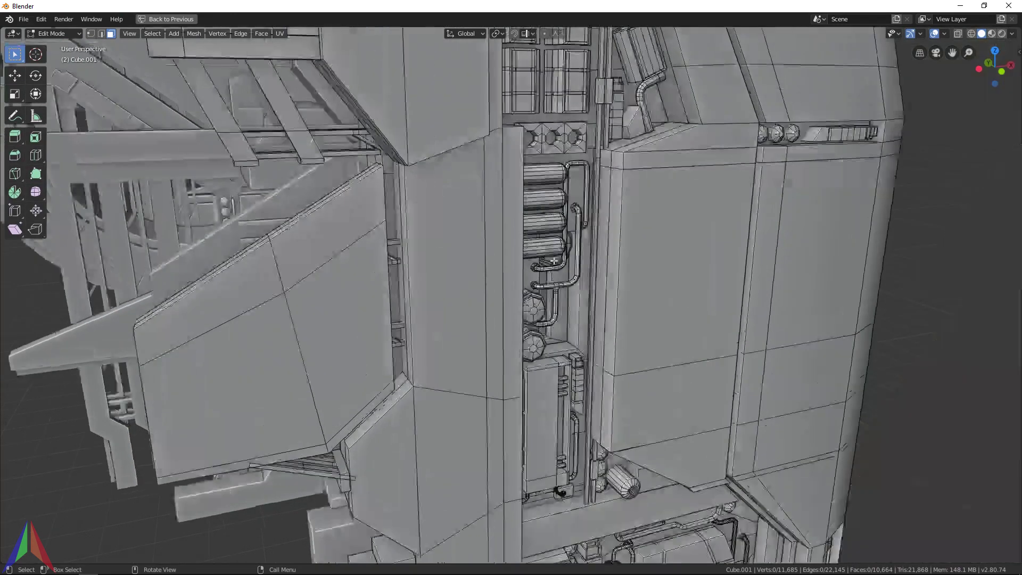
scroll(556, 259, up, 4)
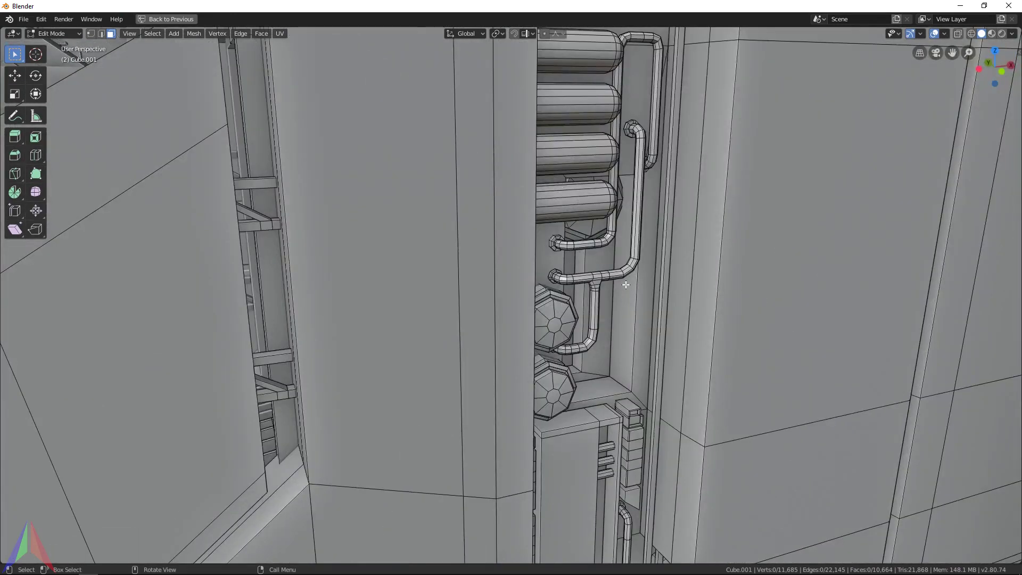